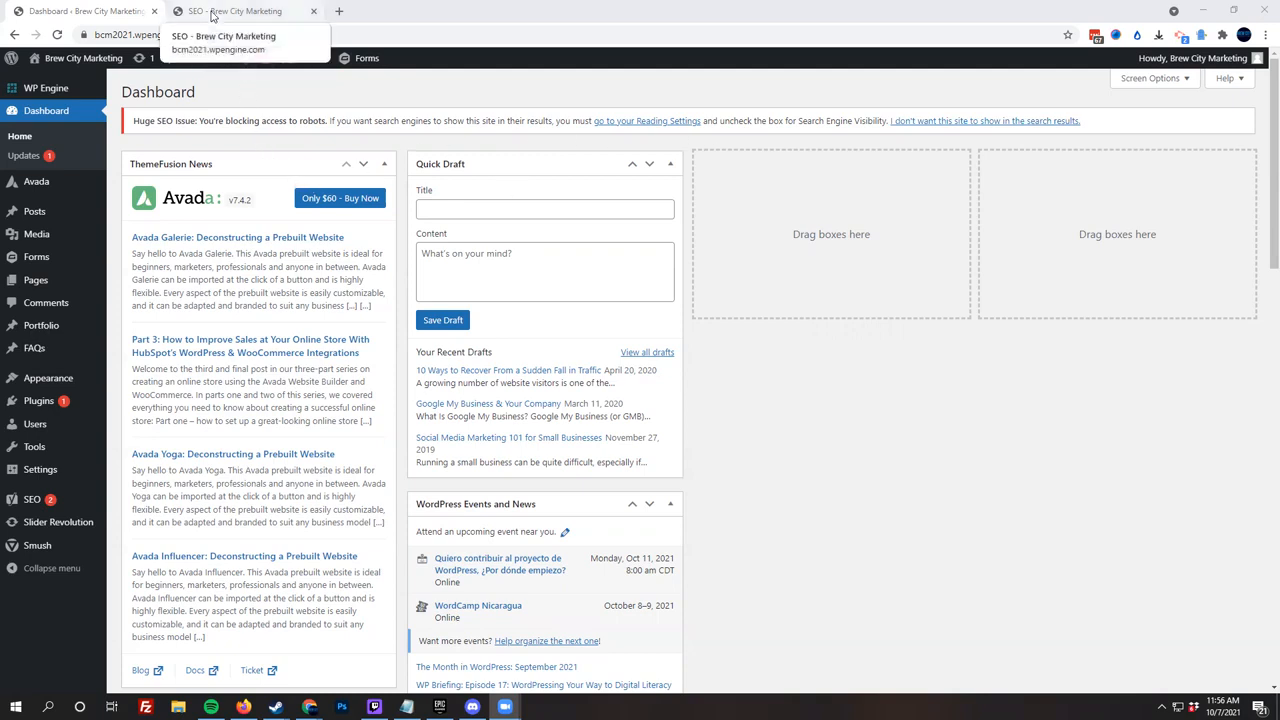
View the live SEO page's title bar and open the Page Title Bar section of the Avada global options.
click(212, 14)
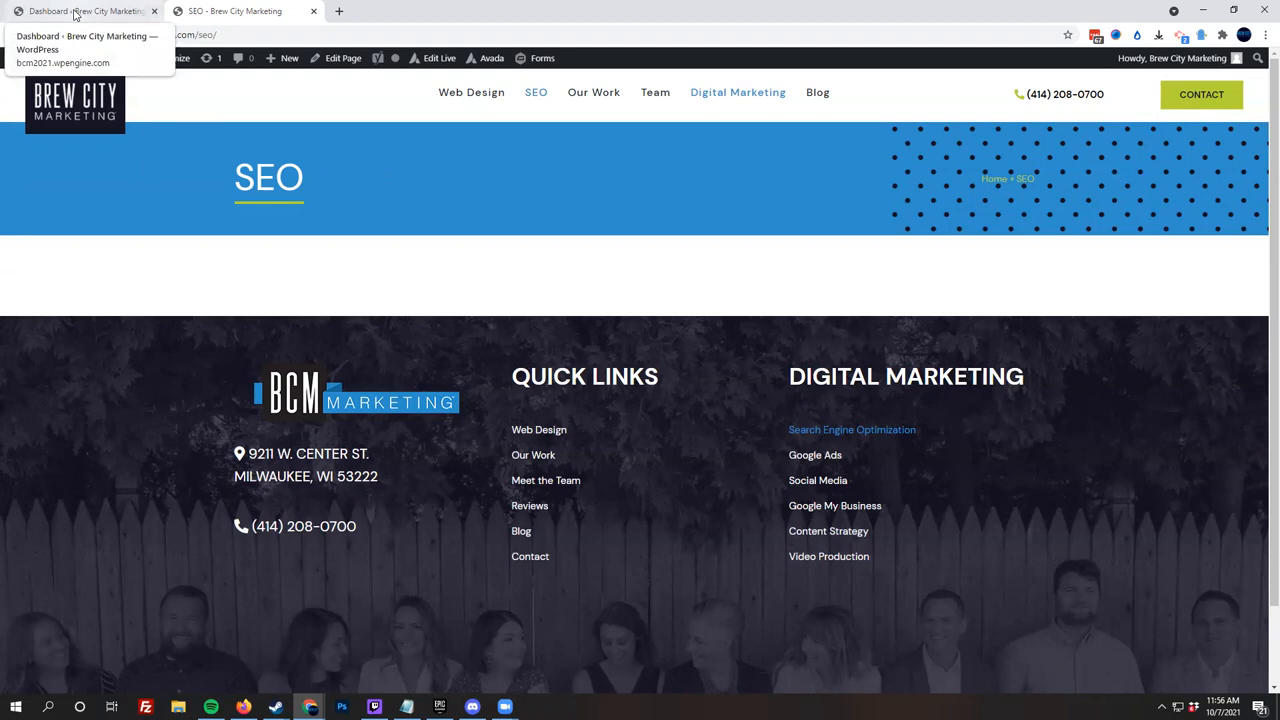
click(74, 14)
mouse_move(37, 183)
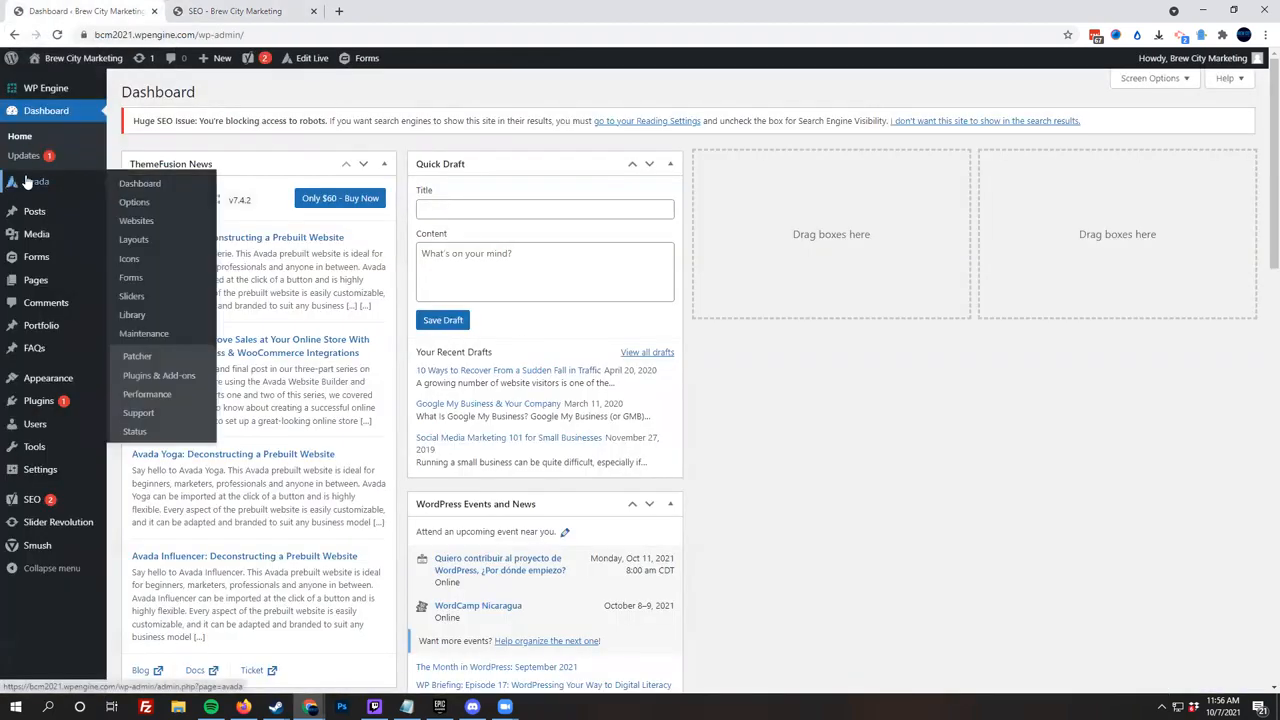
click(133, 203)
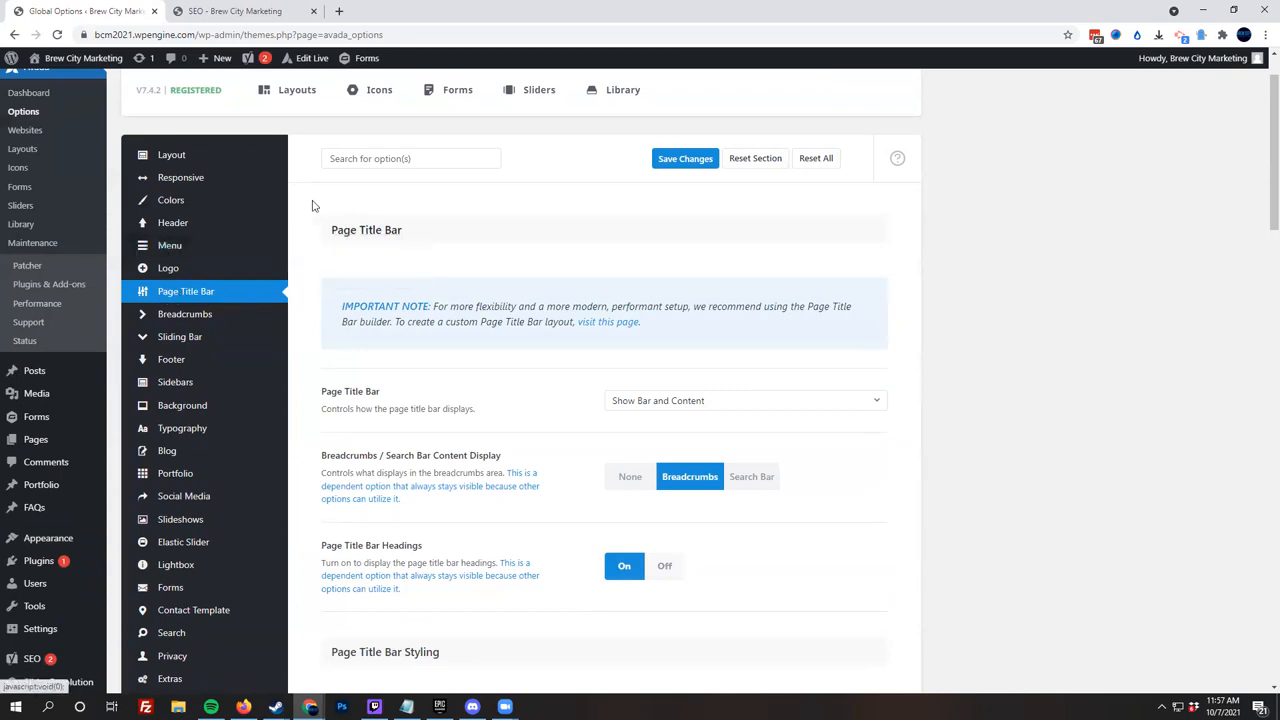
Review the Page Title Bar display choices, and switch the breadcrumbs content display to None and back to Breadcrumbs.
scroll(430, 207, down, 1)
scroll(440, 250, down, 1)
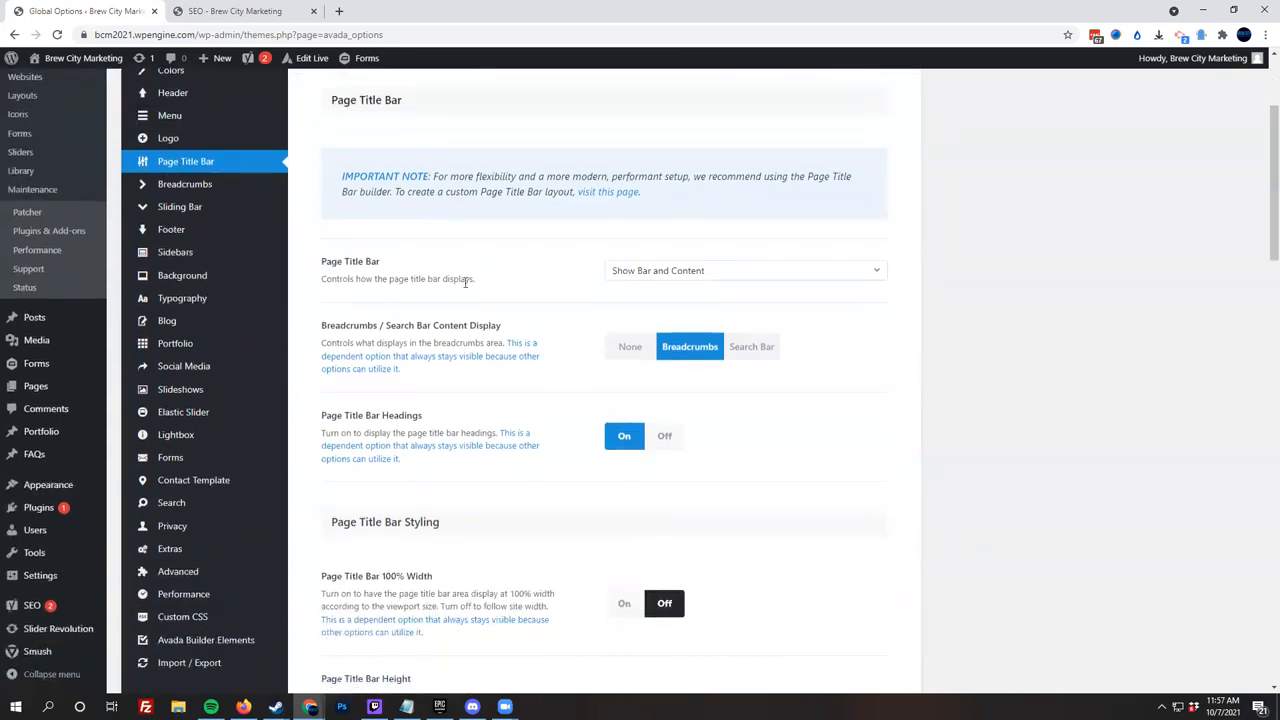
click(656, 269)
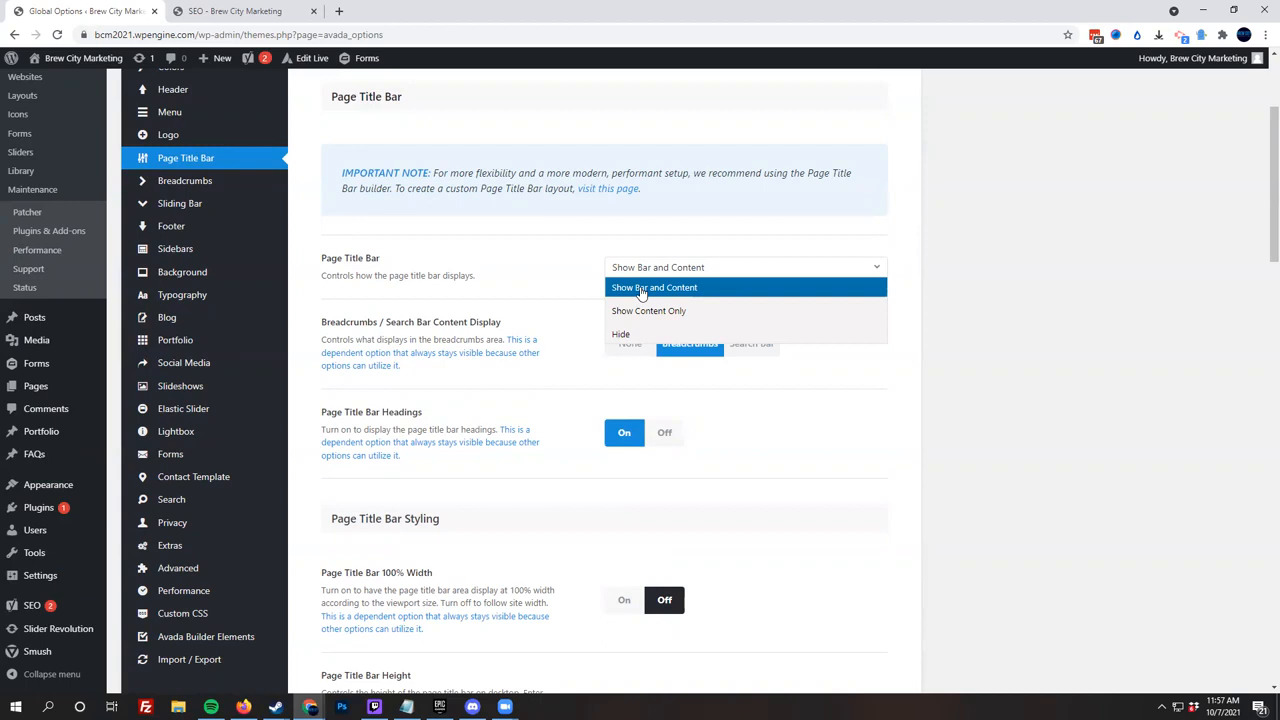
click(555, 270)
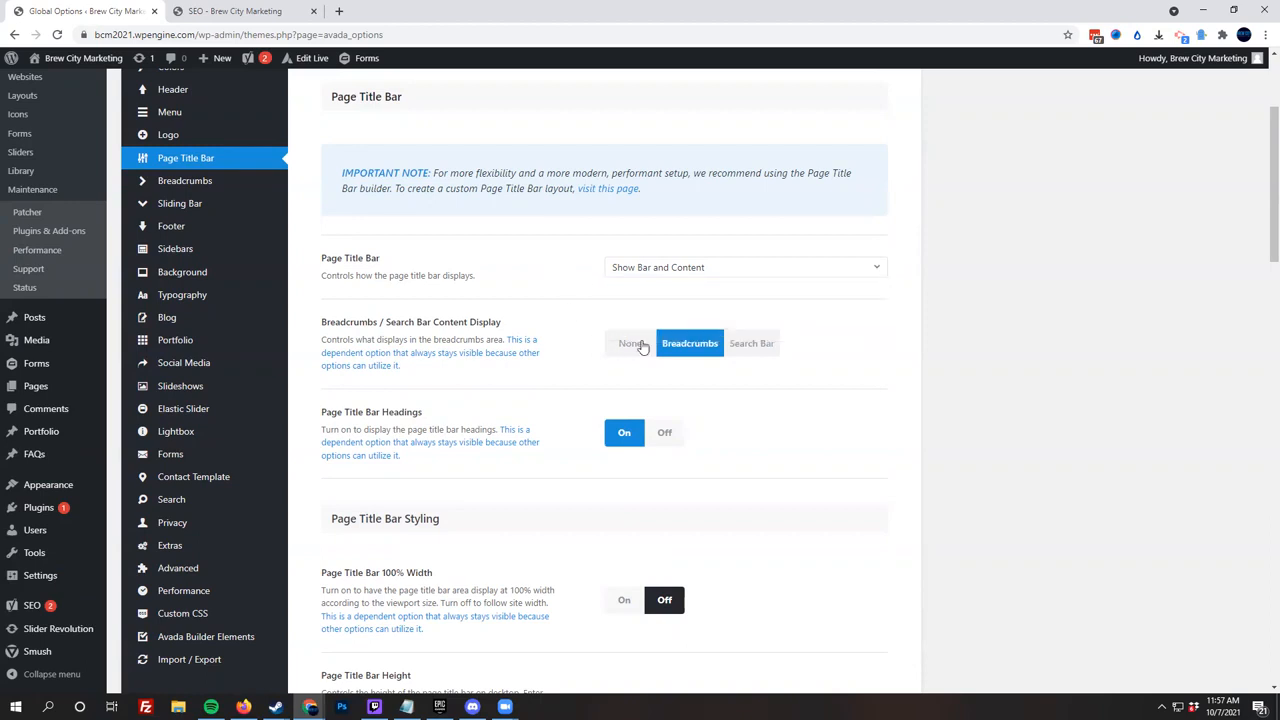
click(627, 344)
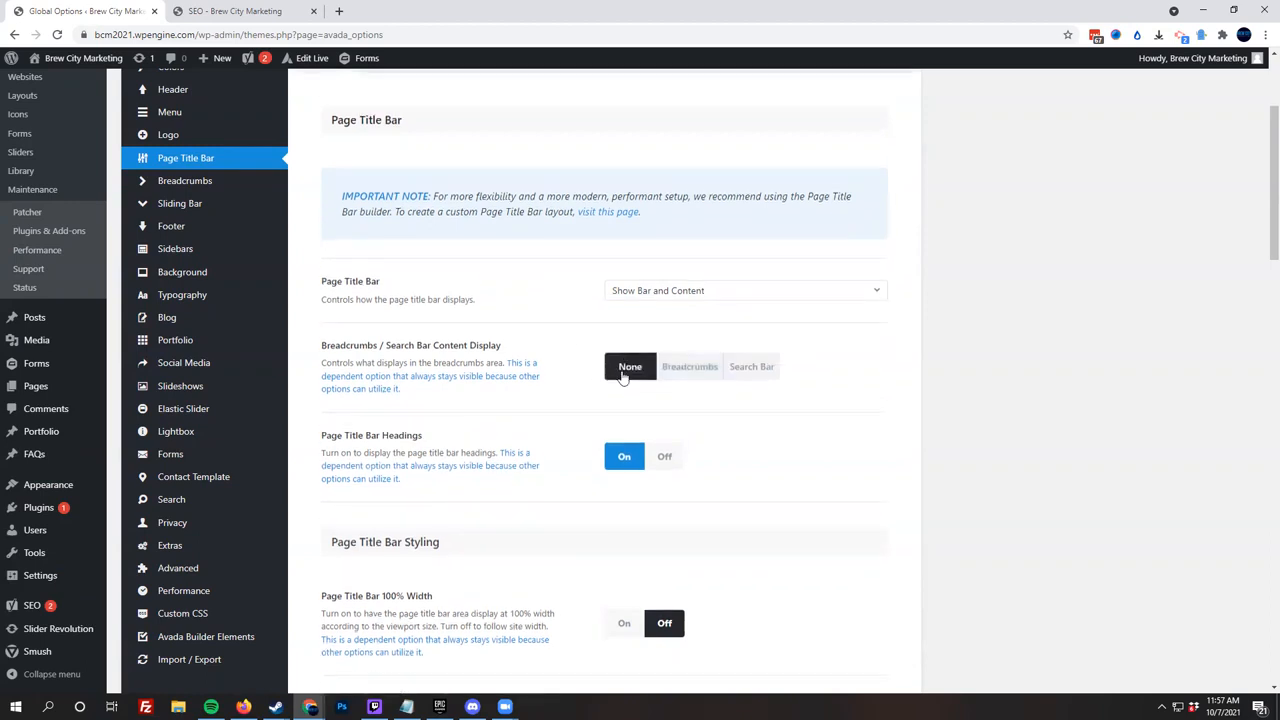
click(692, 368)
Examine the title bar's height, background color and heading font size settings, comparing them with the live SEO page.
scroll(521, 318, down, 3)
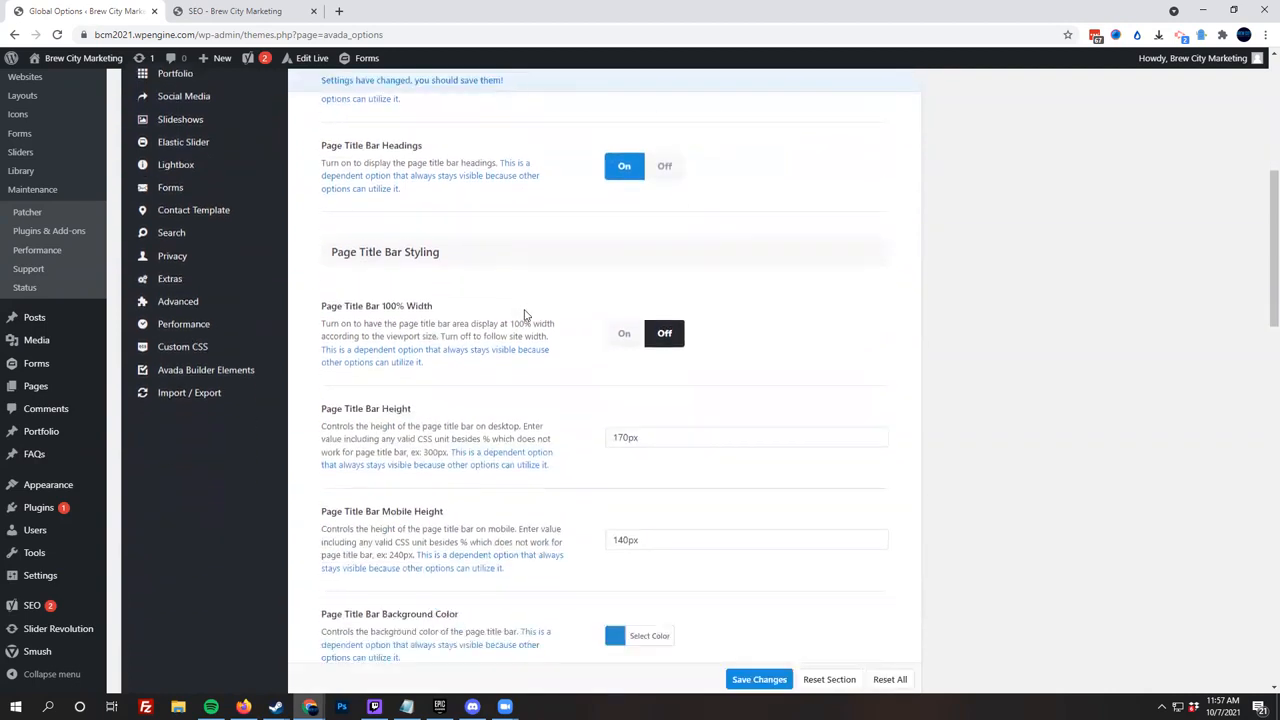
scroll(566, 274, down, 2)
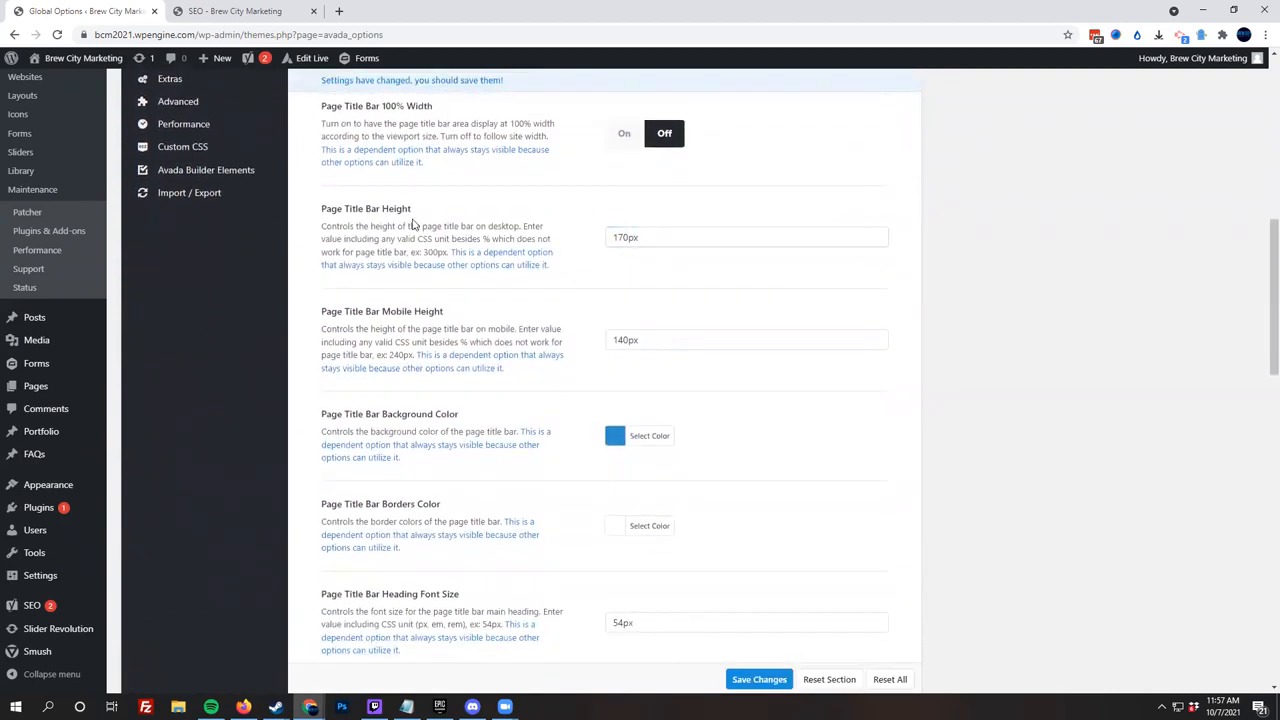
click(630, 230)
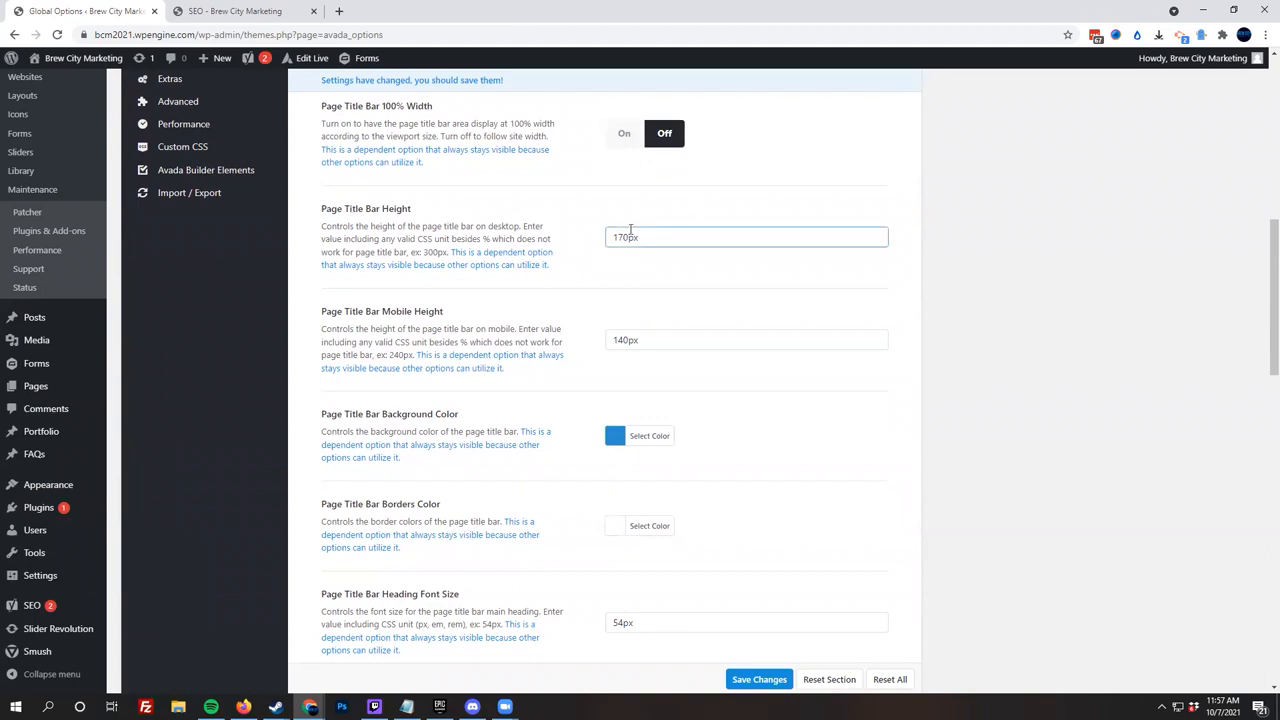
drag(622, 237, 570, 243)
click(216, 14)
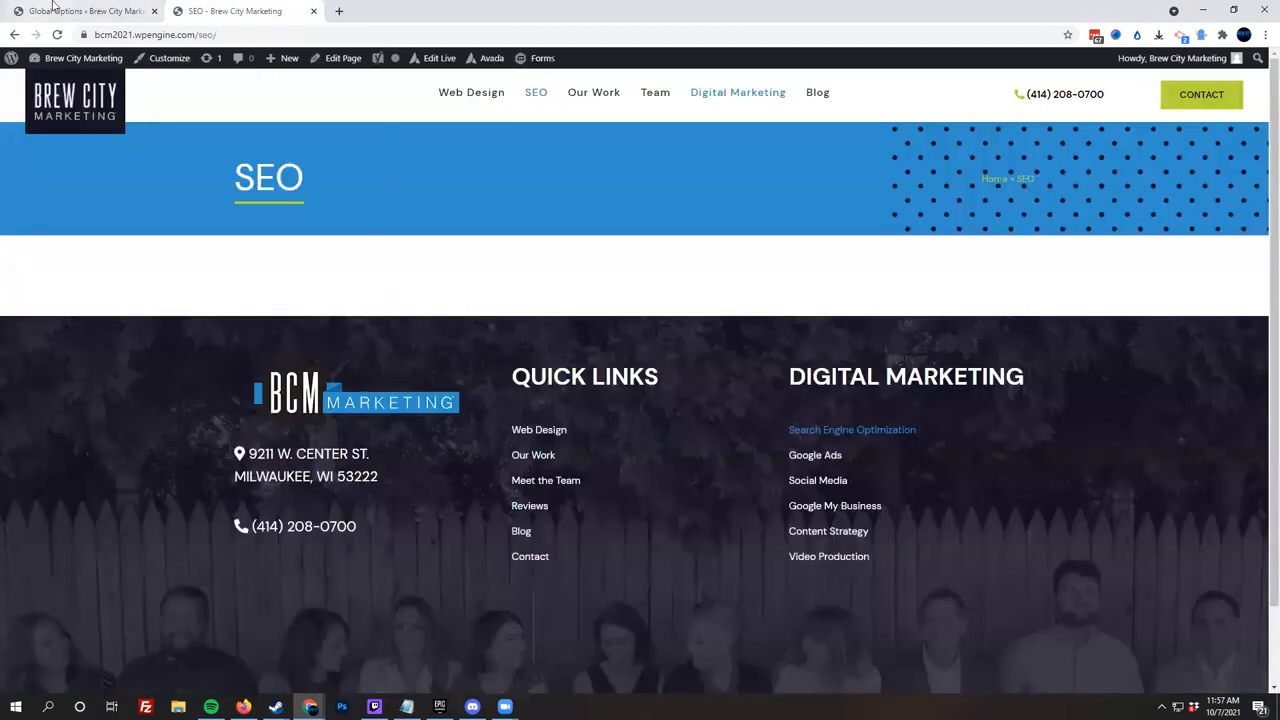
click(53, 7)
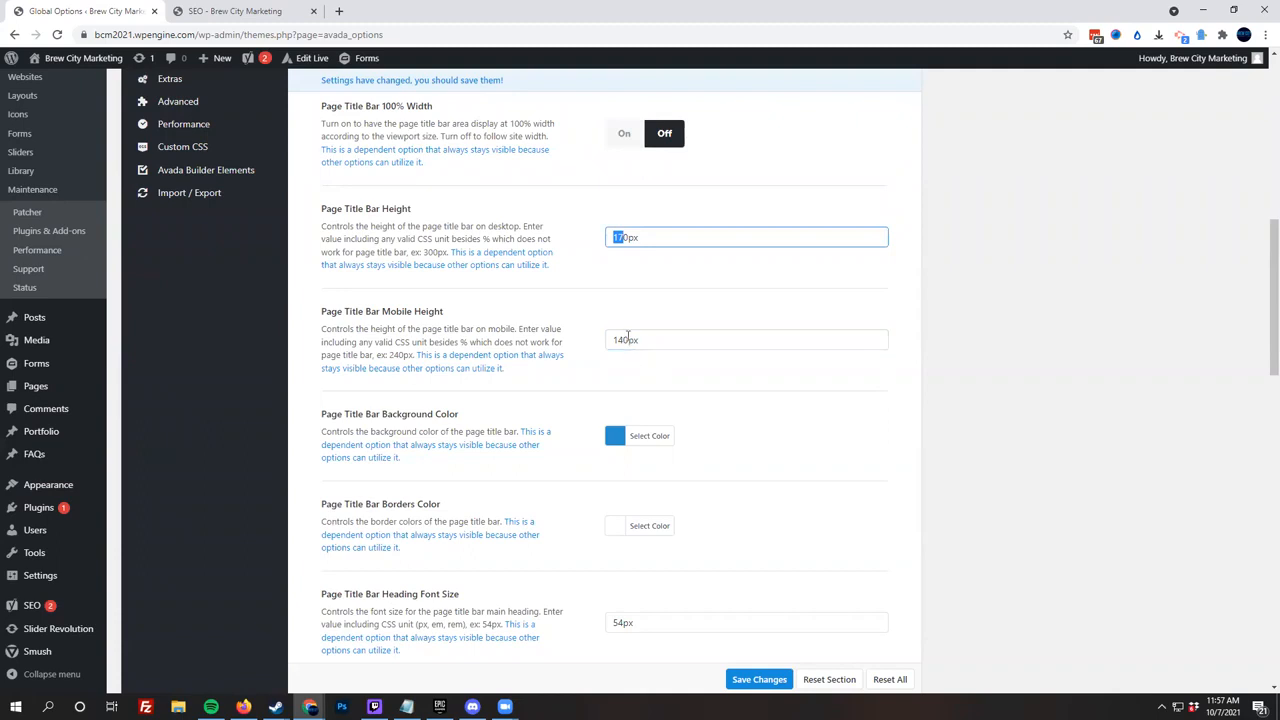
scroll(628, 330, down, 2)
scroll(600, 290, down, 1)
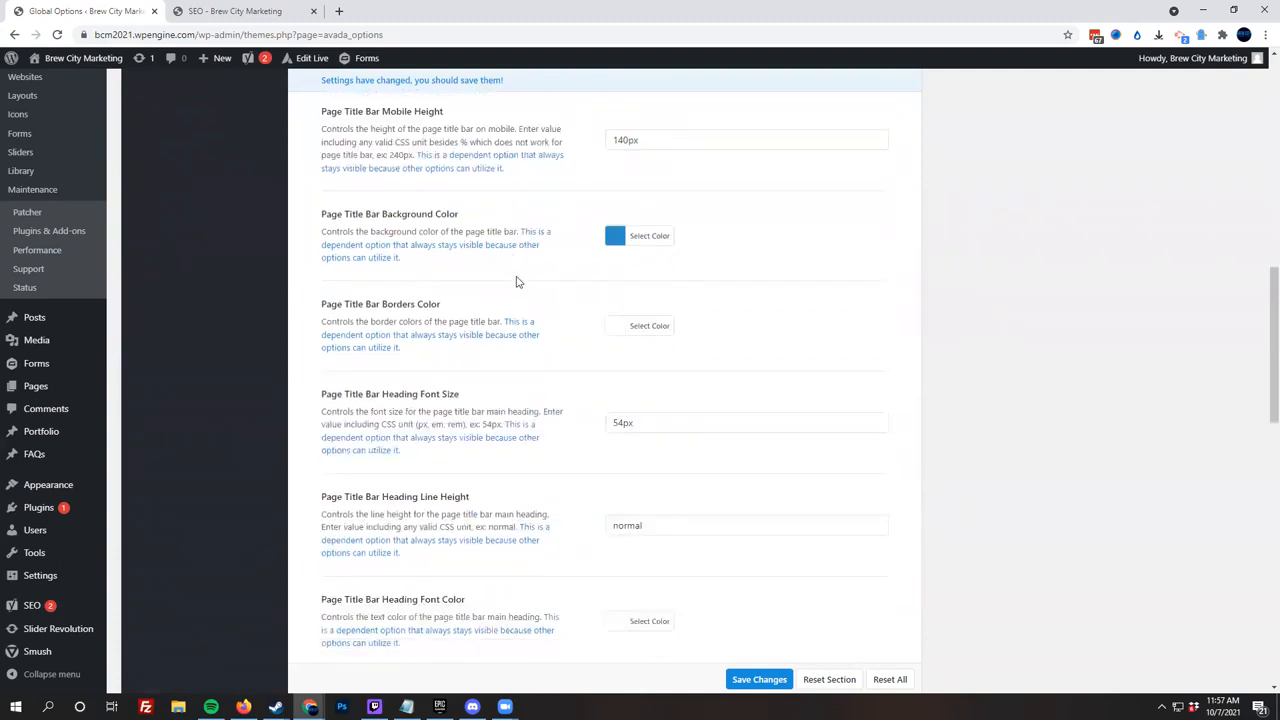
click(258, 8)
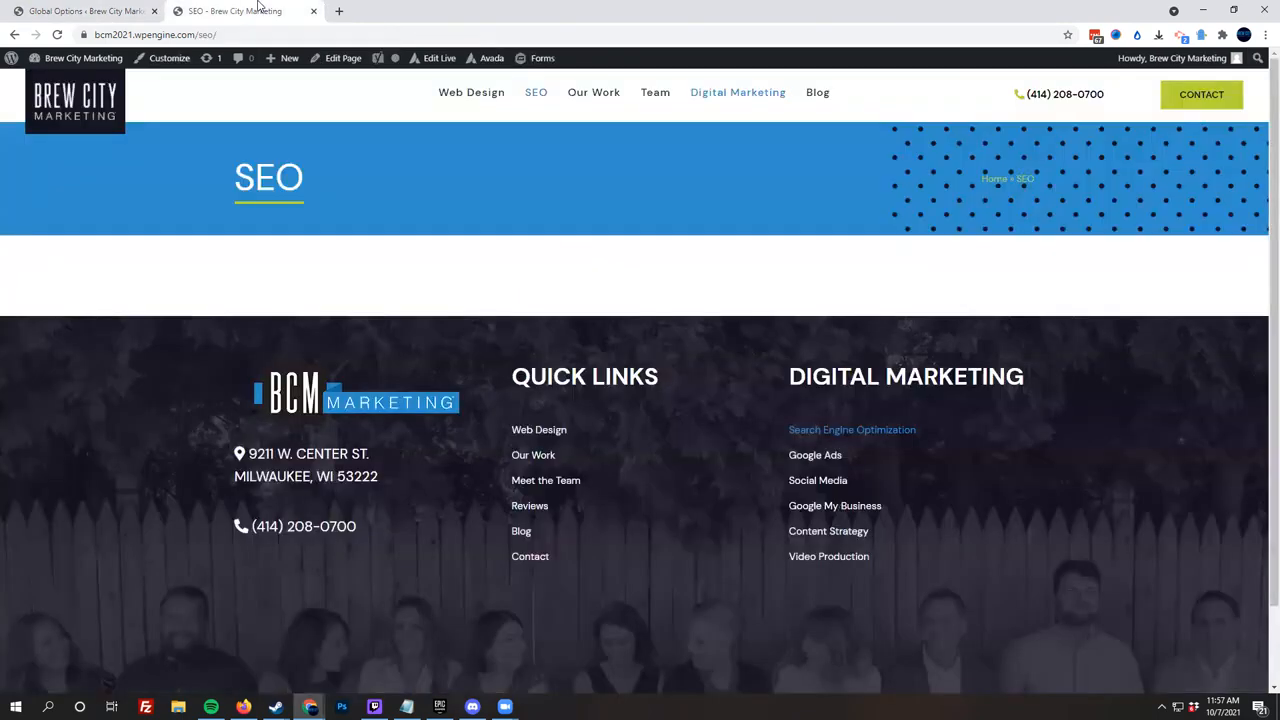
click(85, 11)
click(613, 424)
Look through the heading line height, heading color, subheading, text alignment and background image settings of the page title bar.
scroll(597, 320, down, 3)
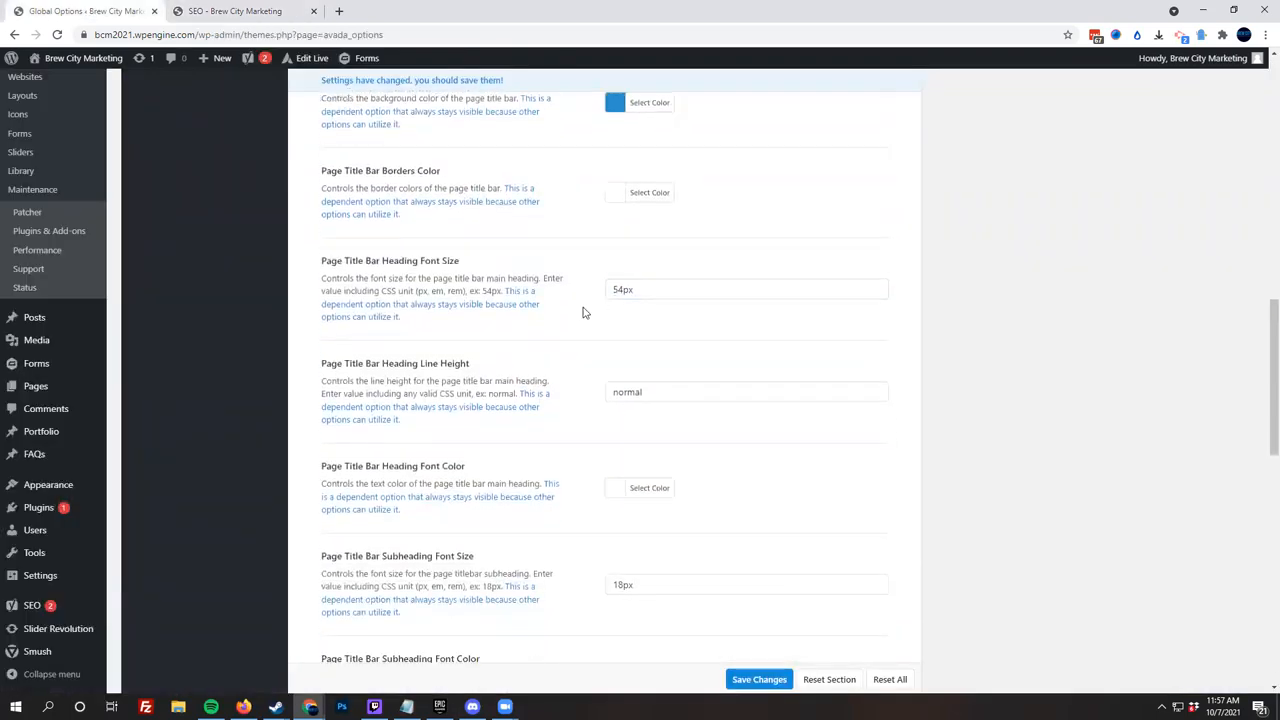
scroll(562, 320, down, 2)
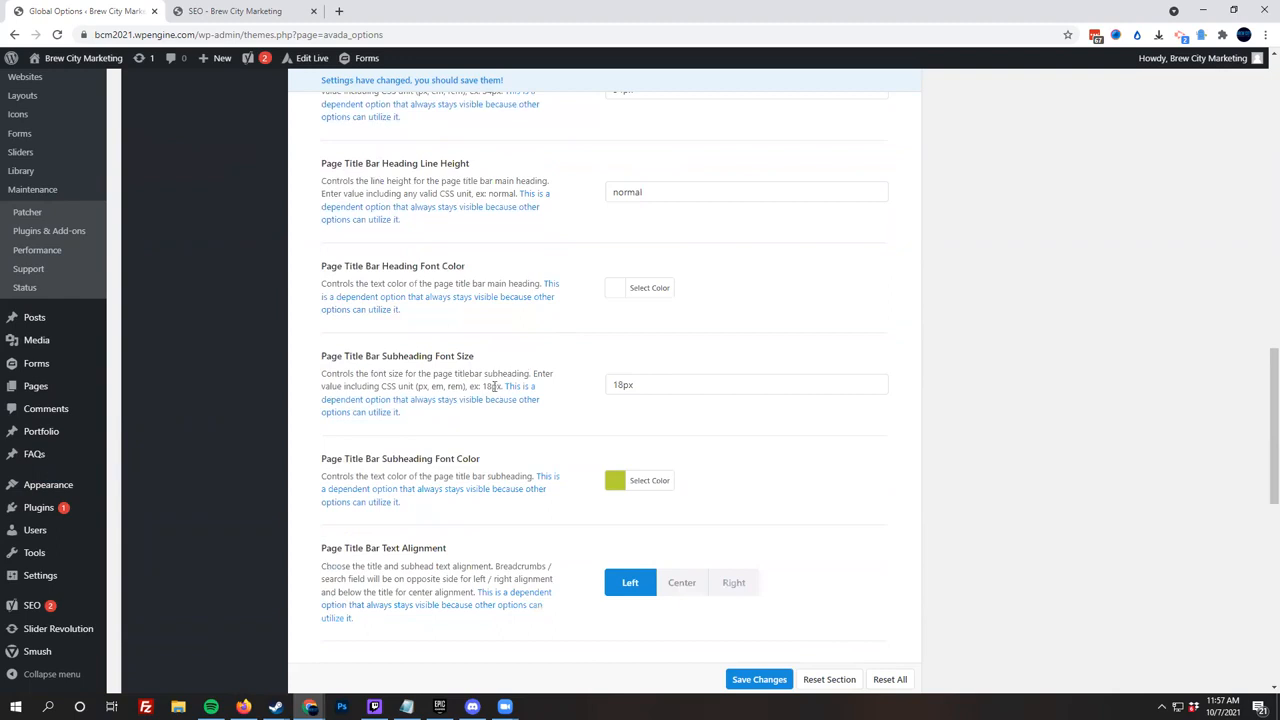
scroll(597, 391, down, 2)
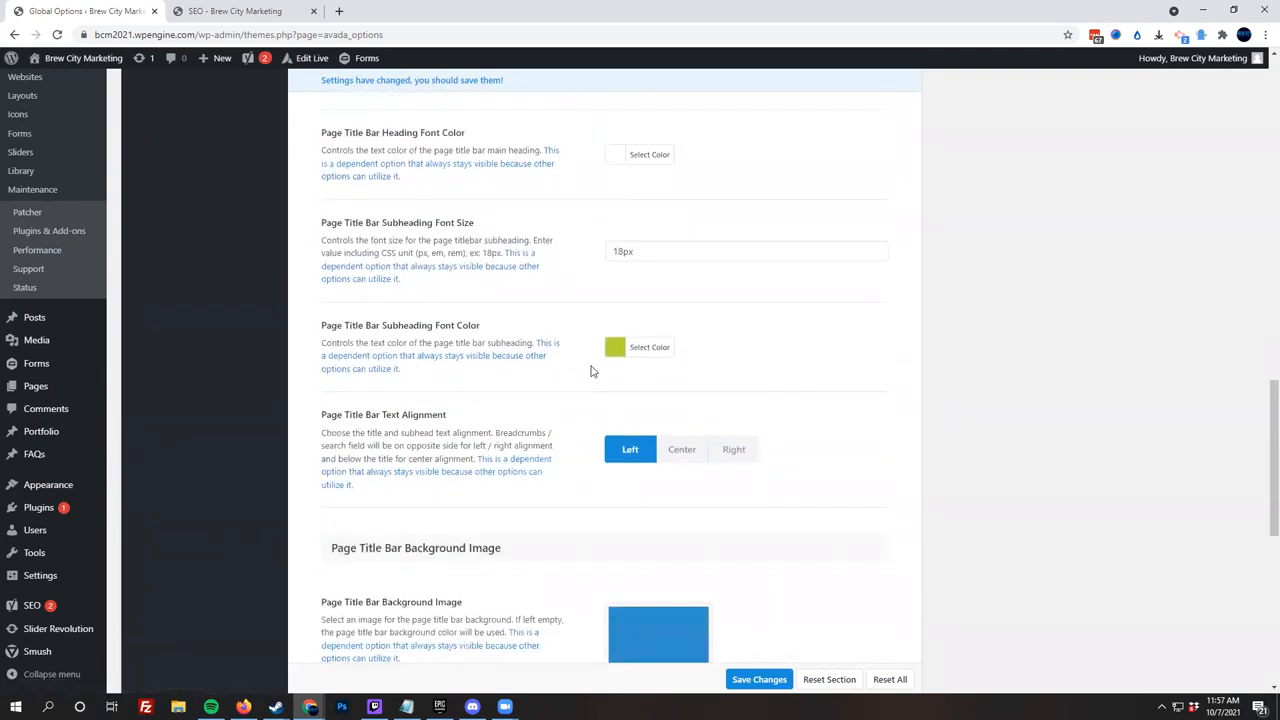
scroll(559, 341, down, 1)
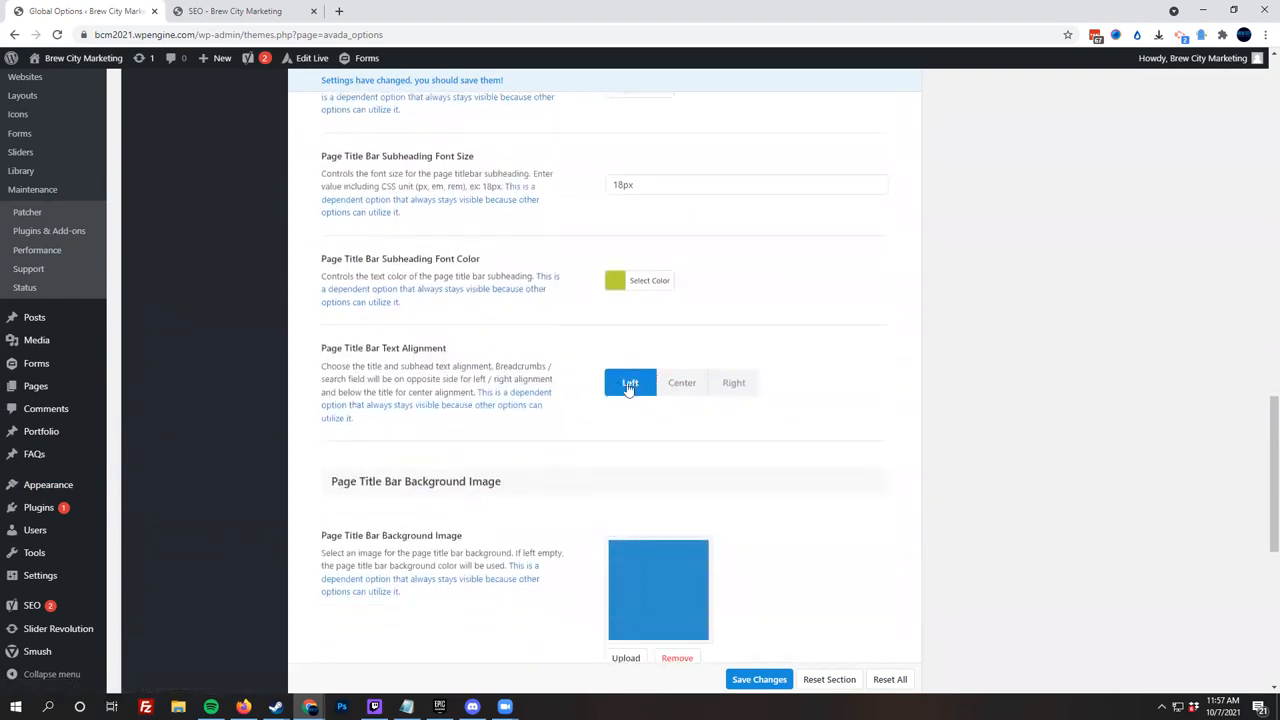
scroll(560, 320, down, 3)
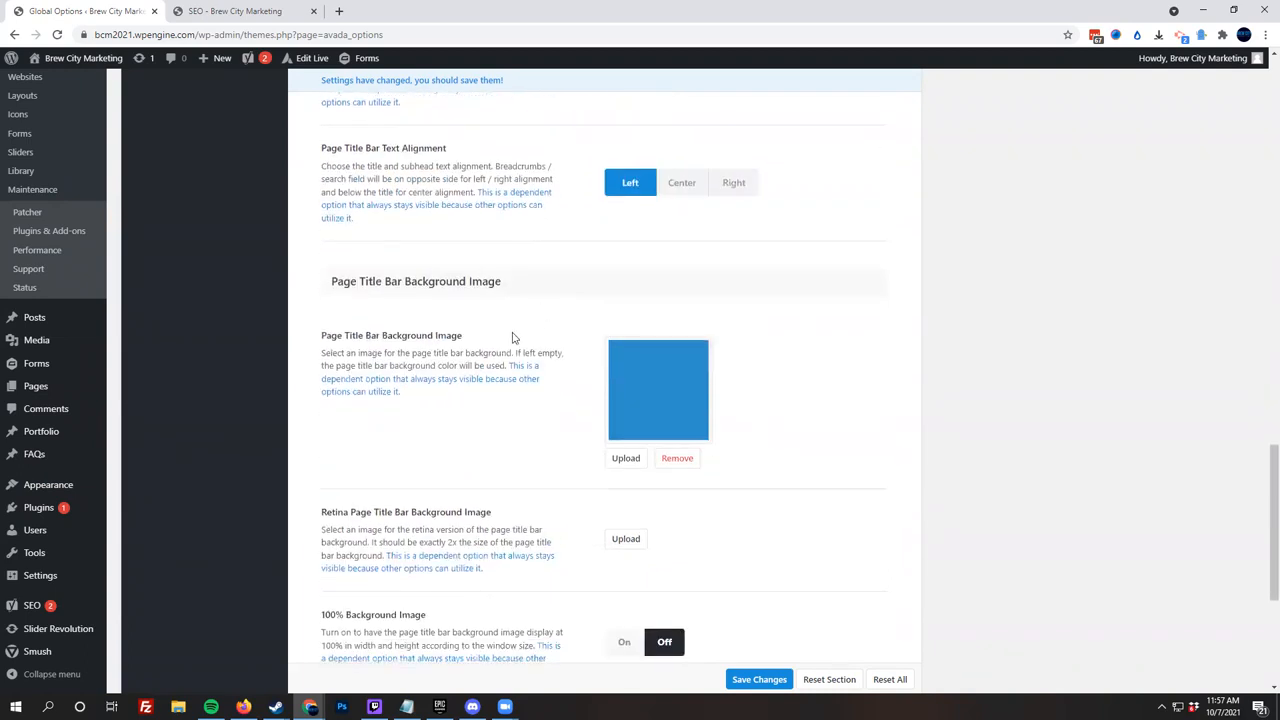
scroll(549, 296, up, 2)
scroll(549, 296, up, 1)
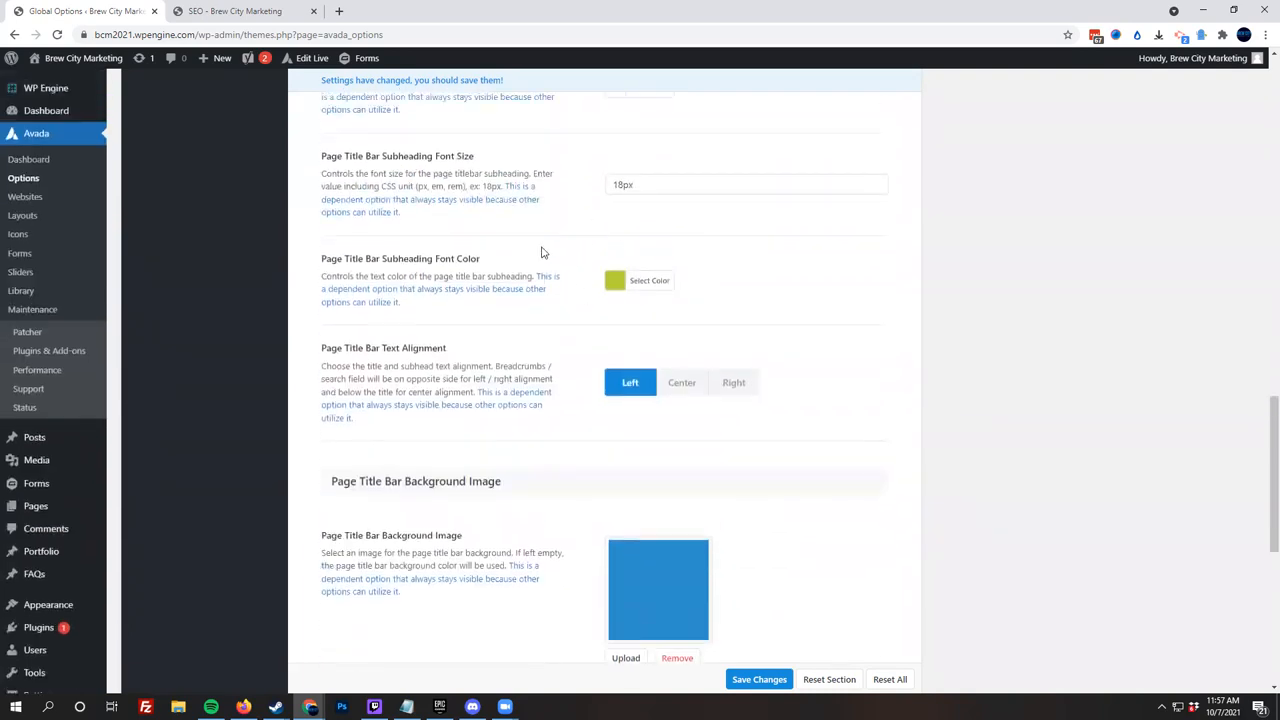
scroll(545, 250, up, 2)
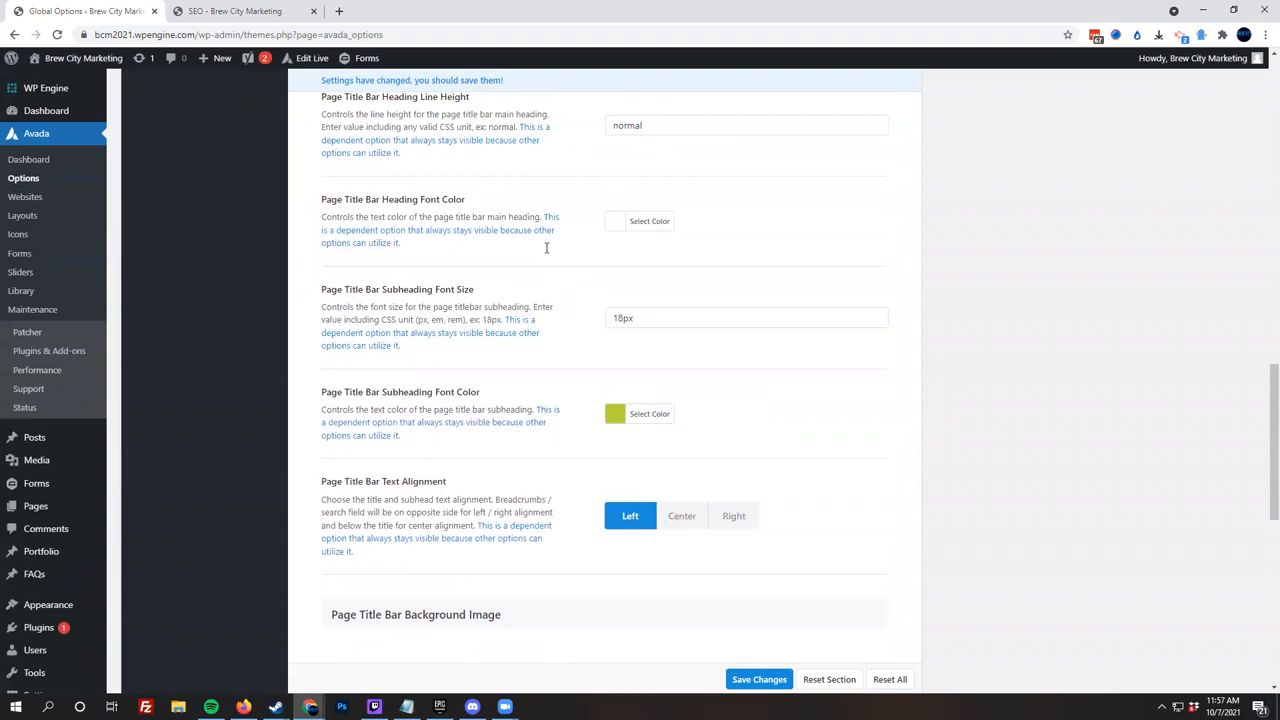
scroll(549, 254, down, 3)
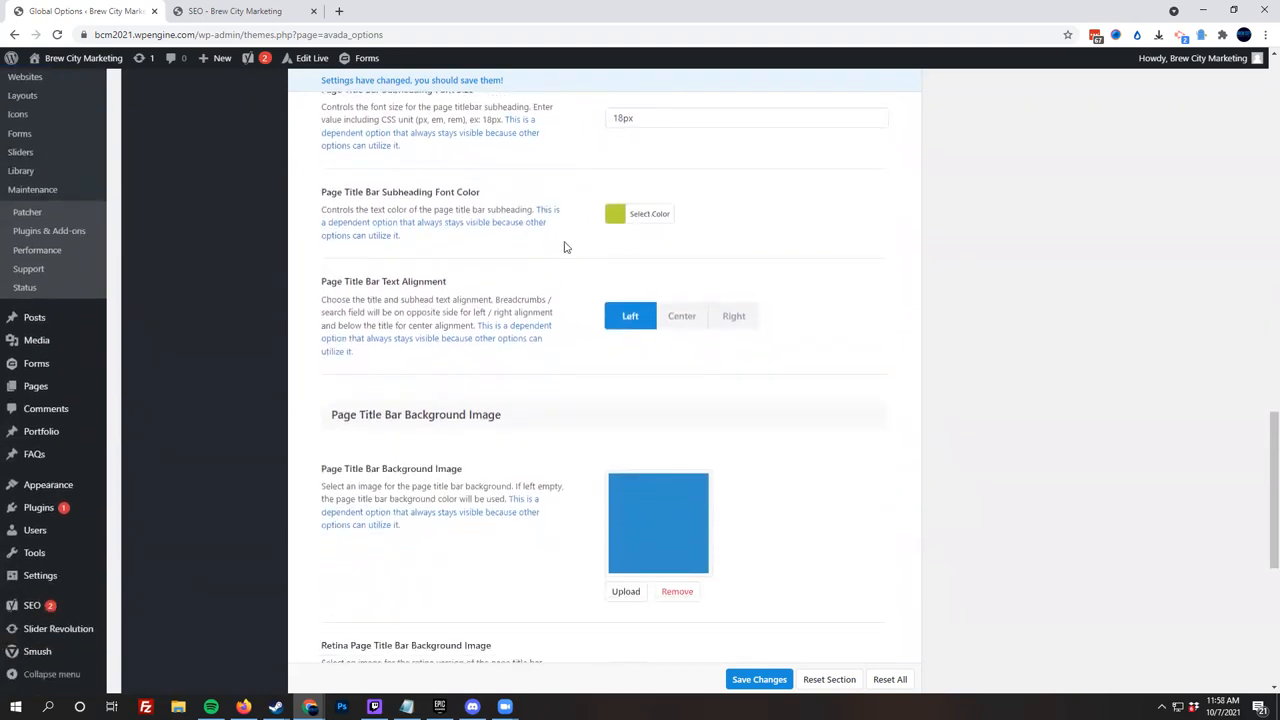
scroll(543, 247, down, 2)
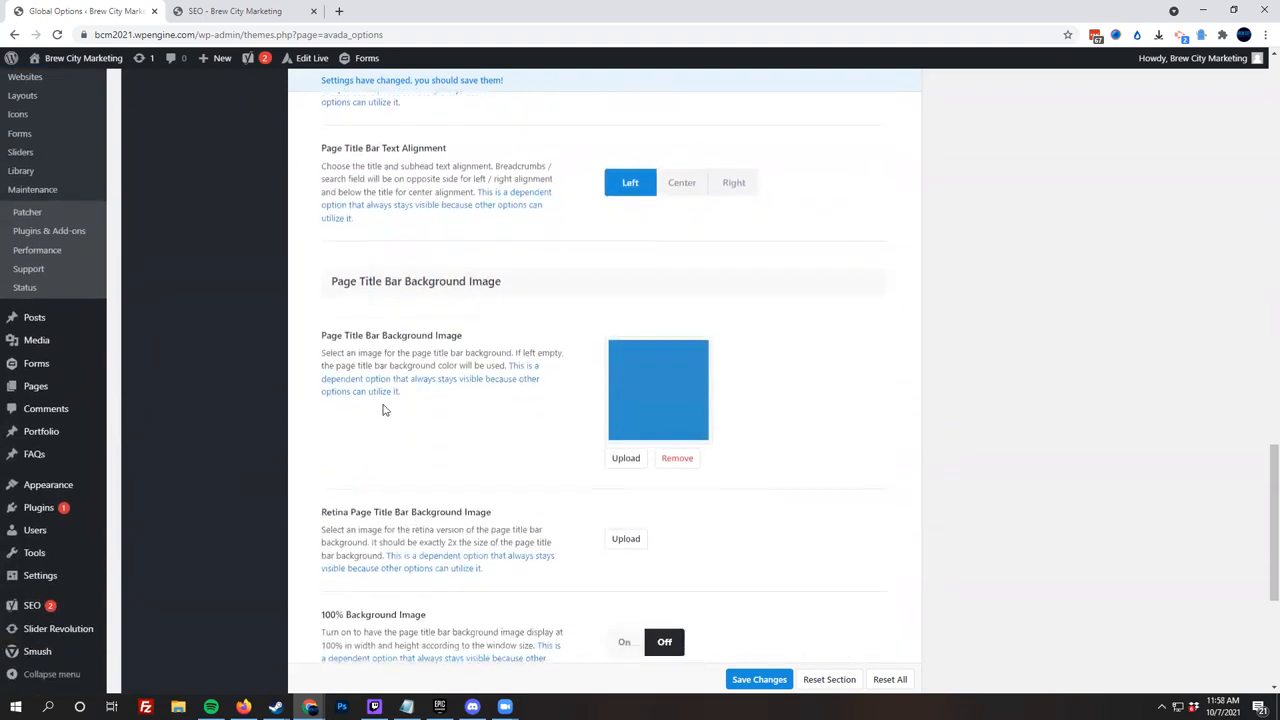
View the current title bar background image at full size and compare it with the title bar on the SEO page.
click(655, 387)
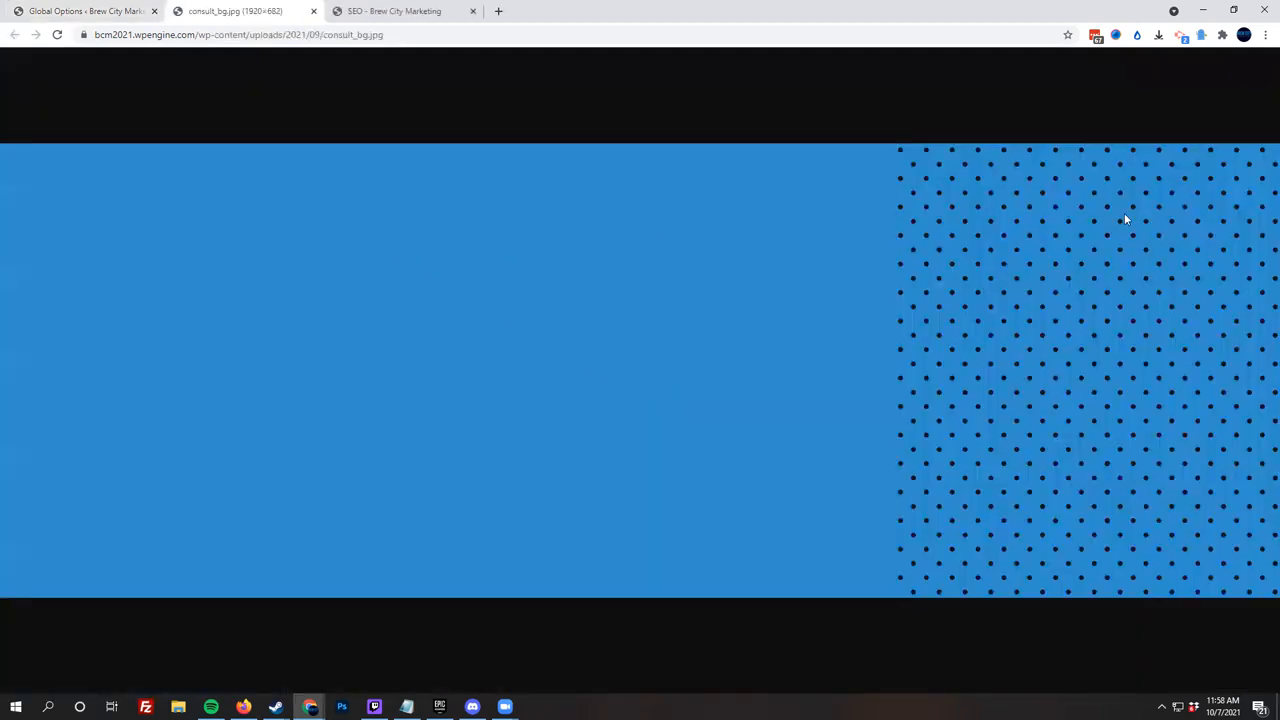
click(408, 11)
click(210, 11)
click(88, 10)
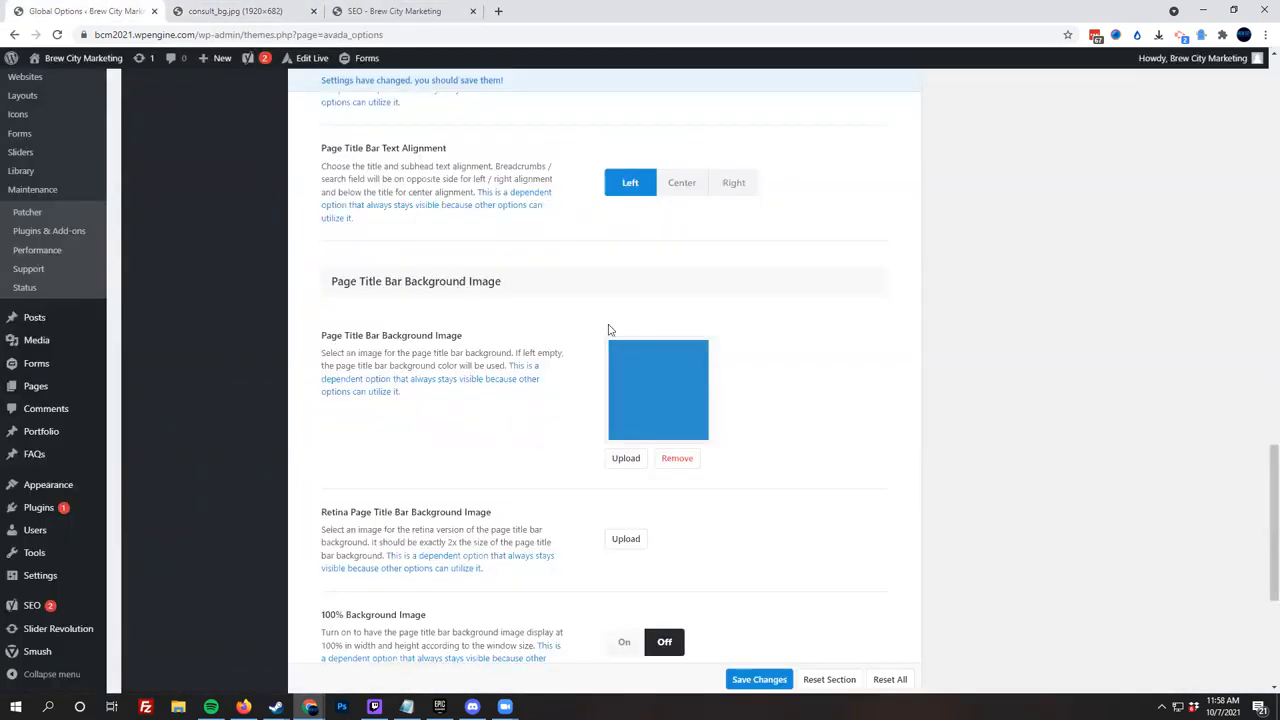
Replace the page title bar background image with cta-bg.jpg from the media library.
click(626, 460)
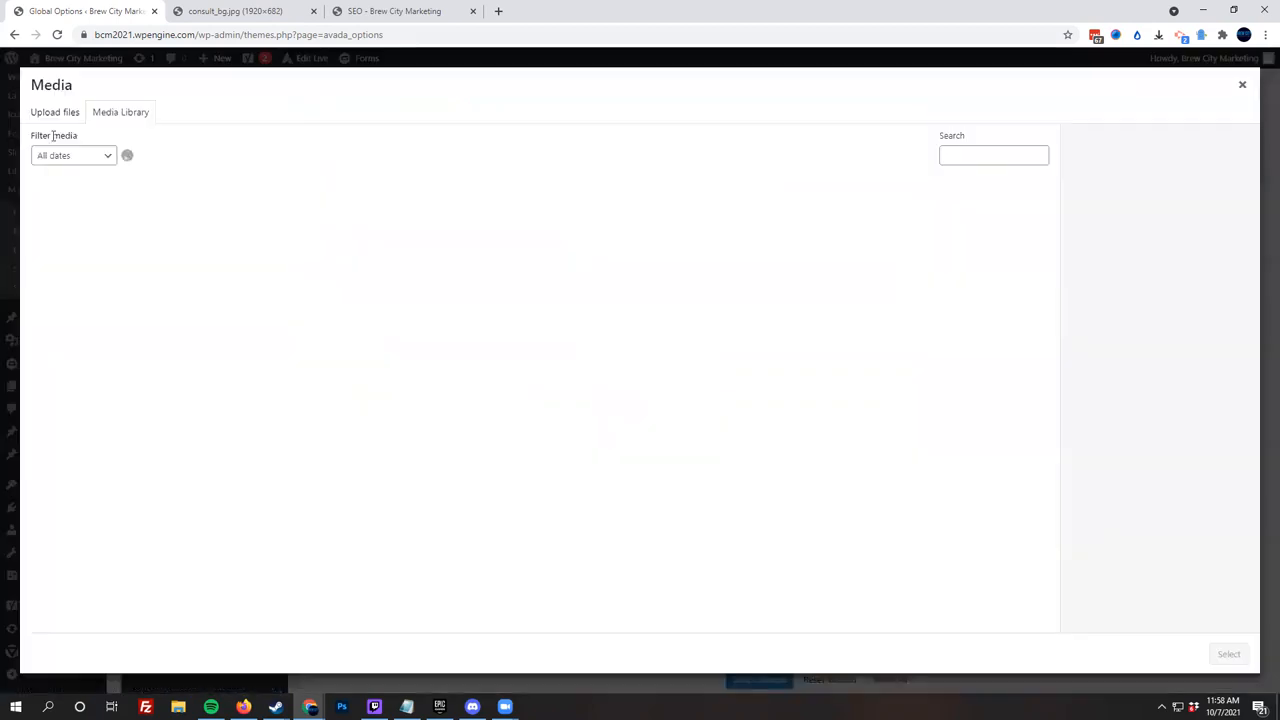
scroll(349, 375, down, 3)
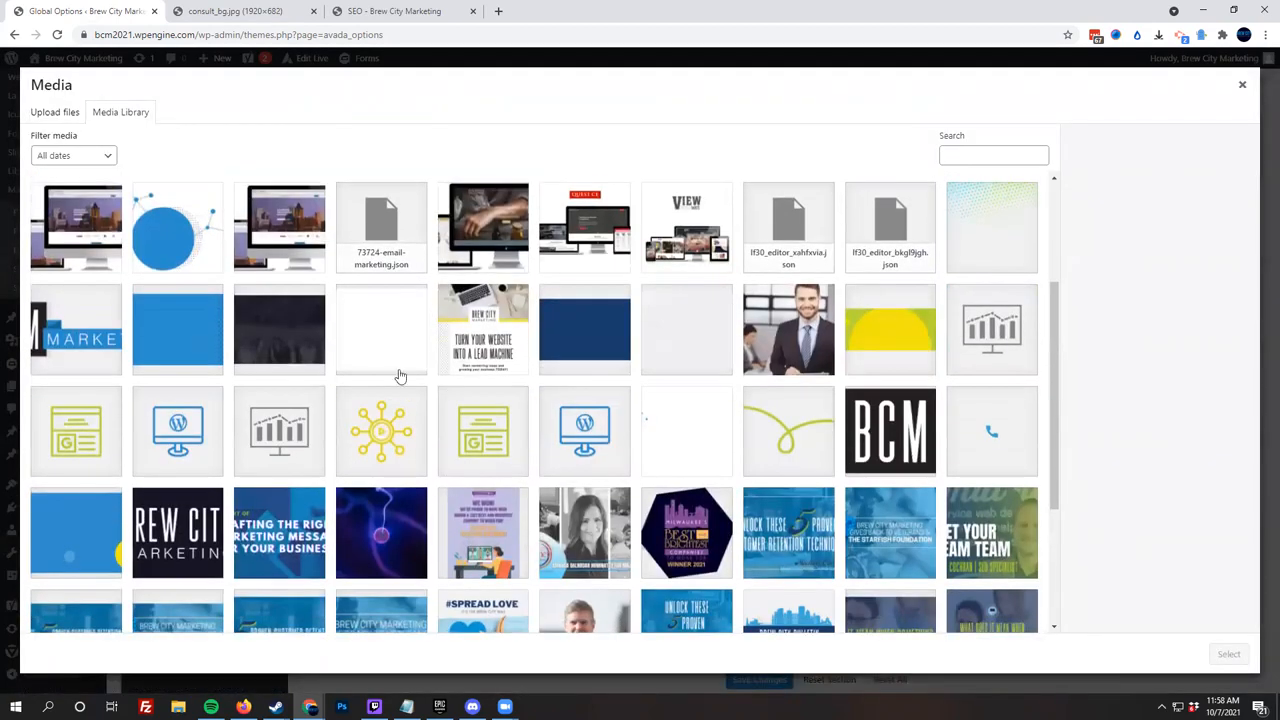
click(876, 344)
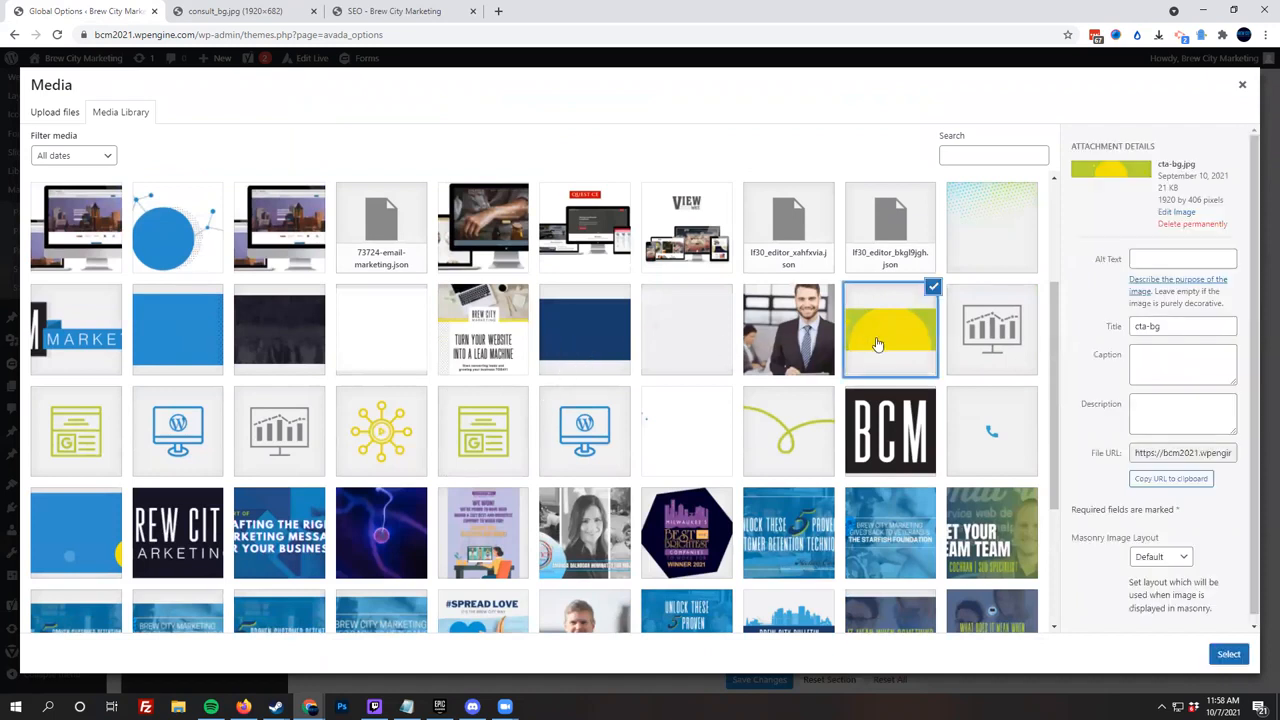
click(1229, 655)
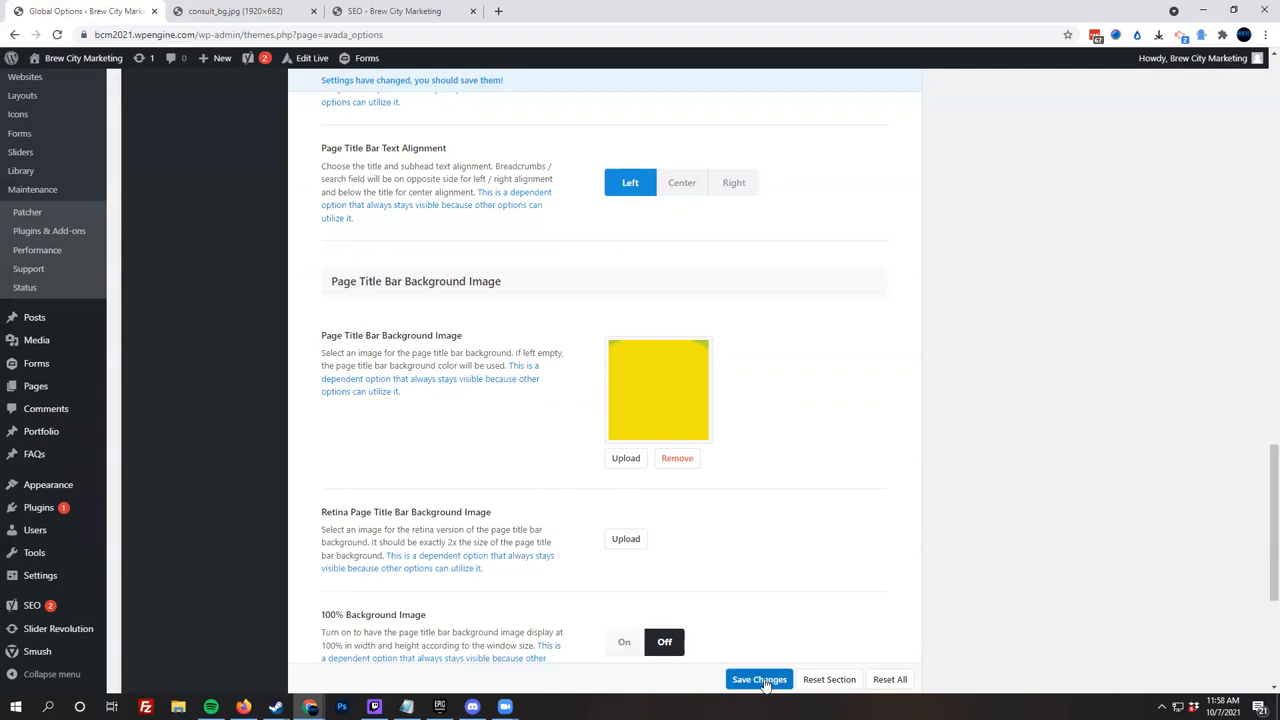
Save the changed Avada options and check the title bar background on the live SEO page.
scroll(740, 534, down, 2)
scroll(737, 526, down, 2)
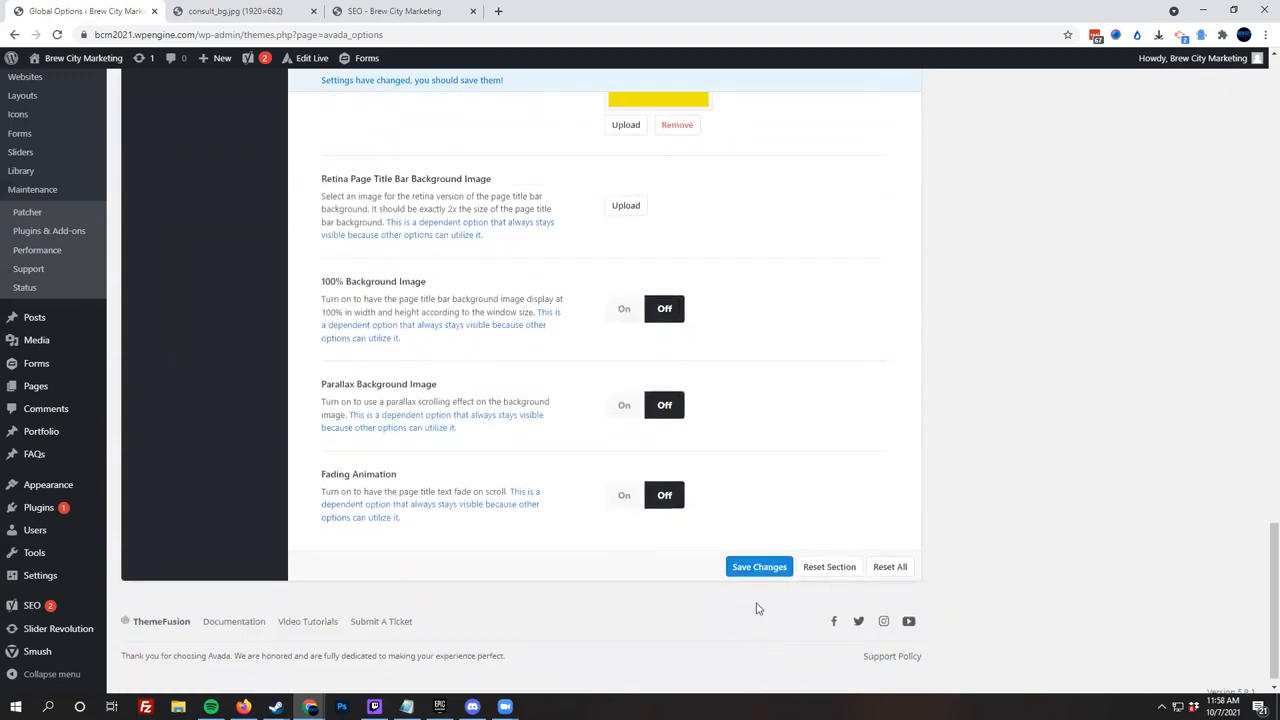
click(759, 569)
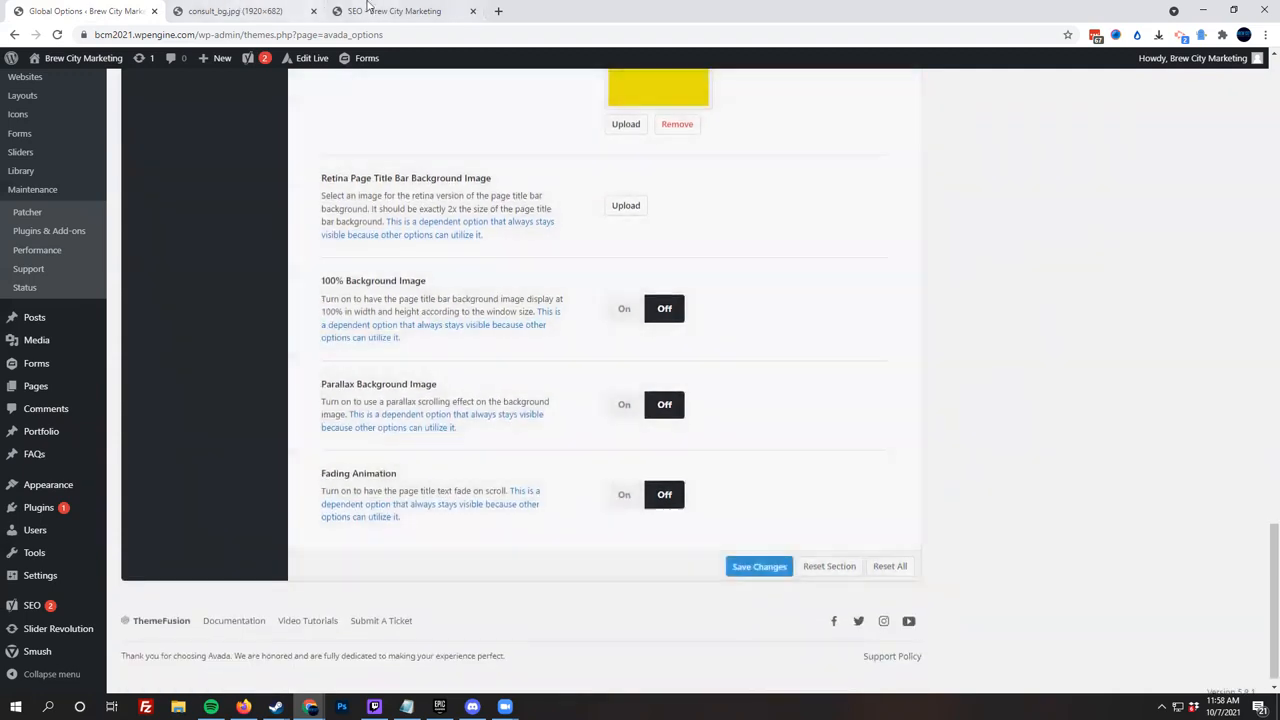
click(341, 10)
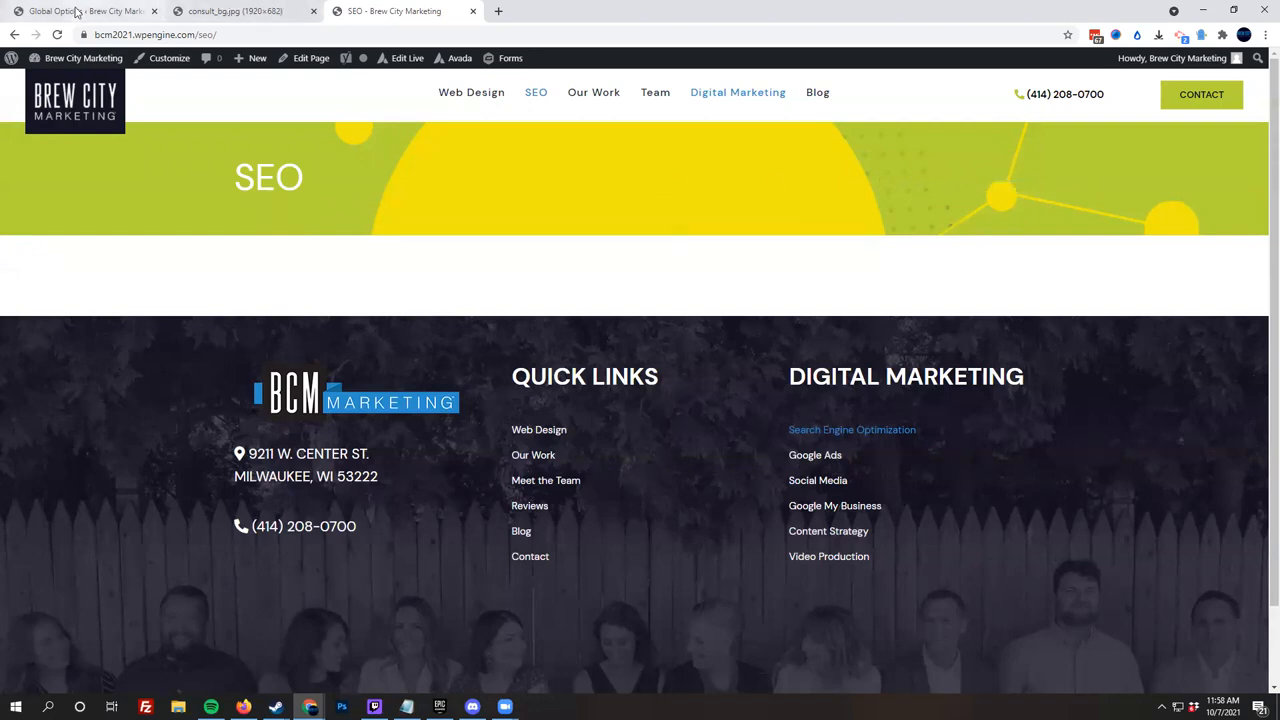
Replace the page title bar background image with consult_bg.jpg from the media library and save the Avada options.
click(70, 9)
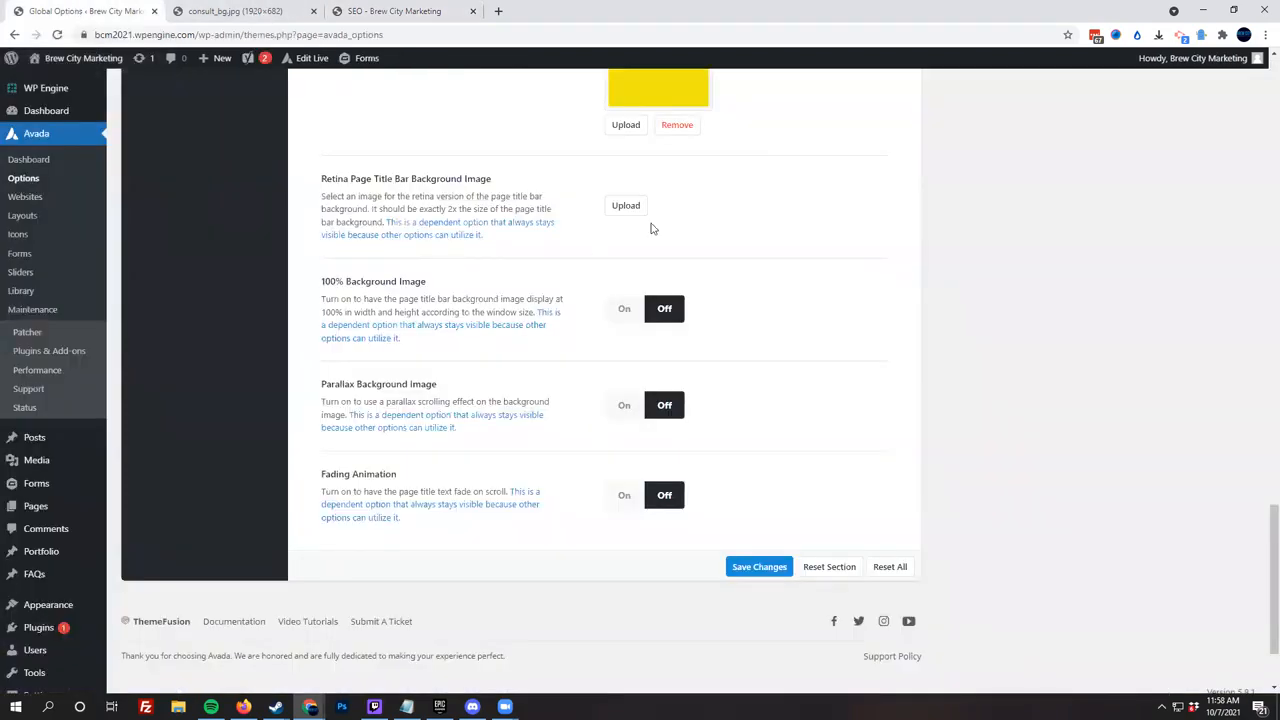
scroll(620, 260, up, 2)
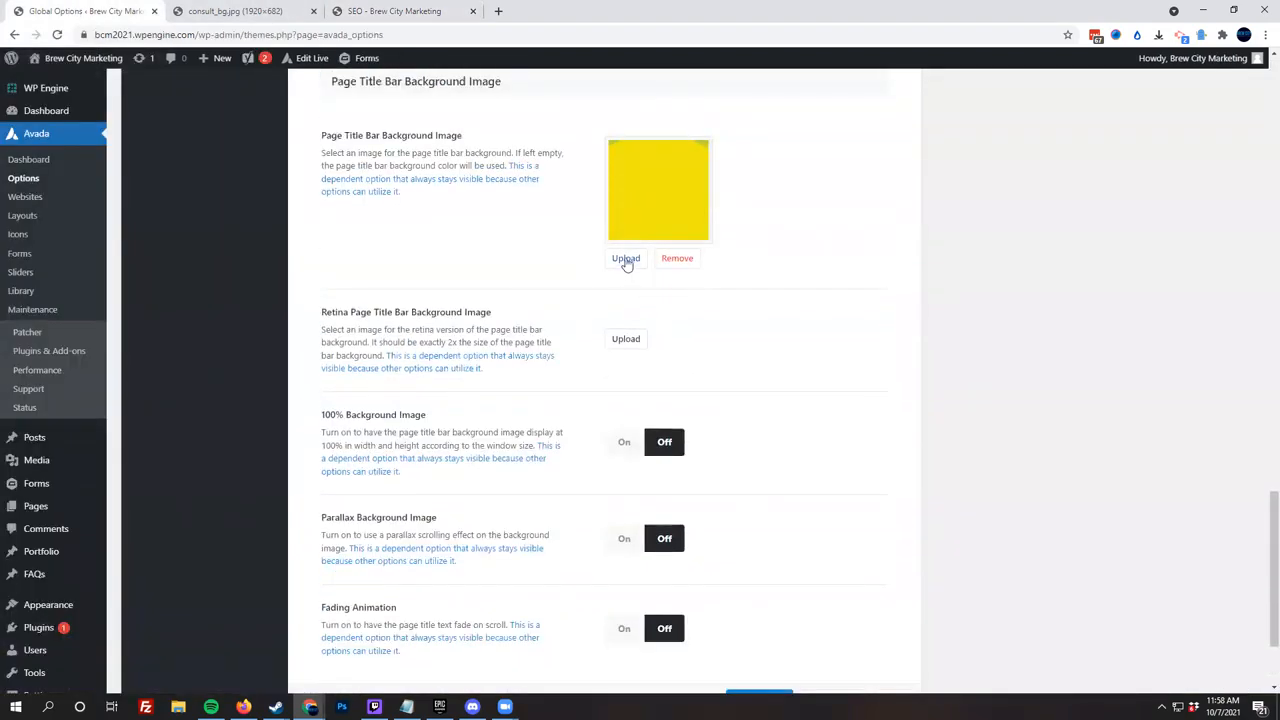
click(626, 259)
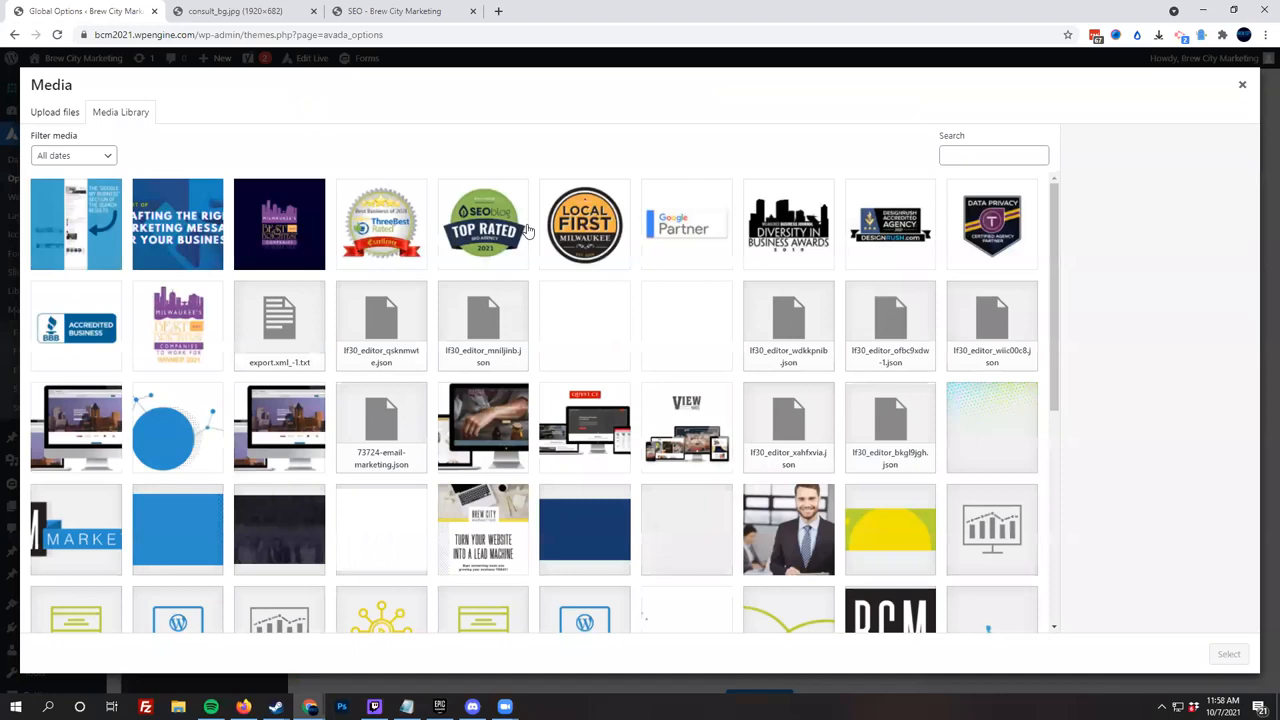
click(186, 525)
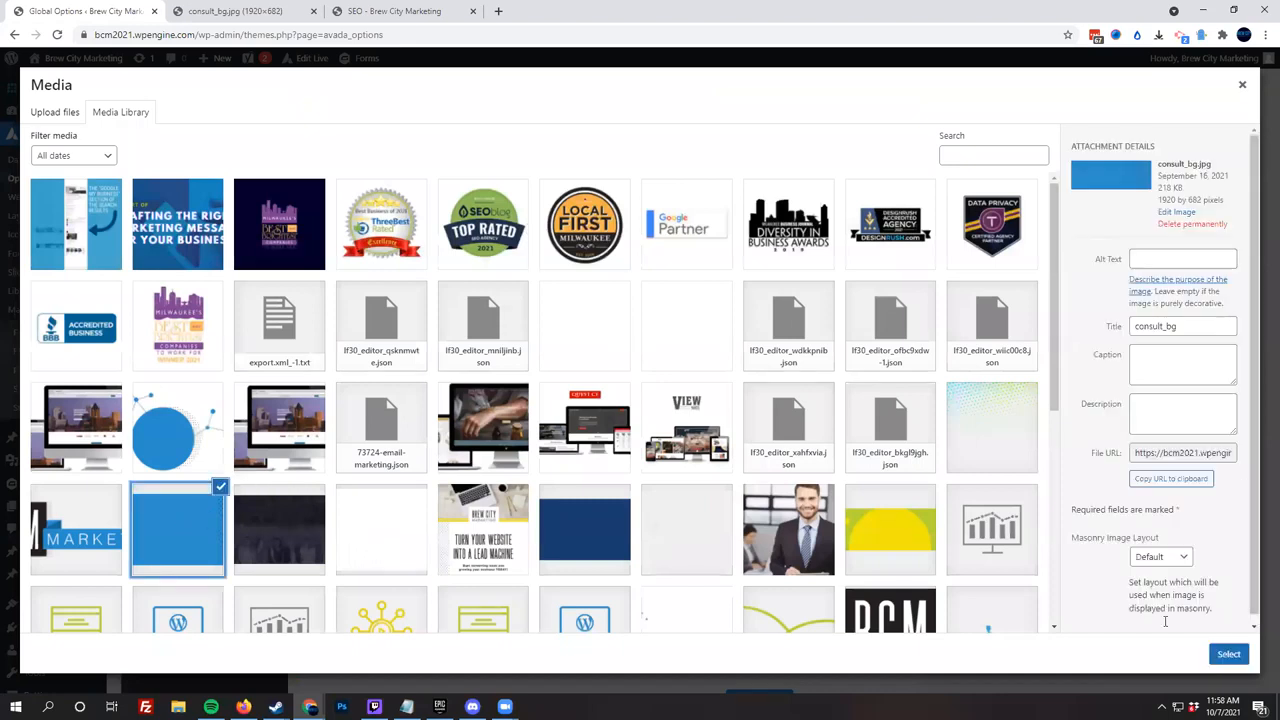
click(1229, 654)
scroll(800, 540, down, 2)
click(764, 558)
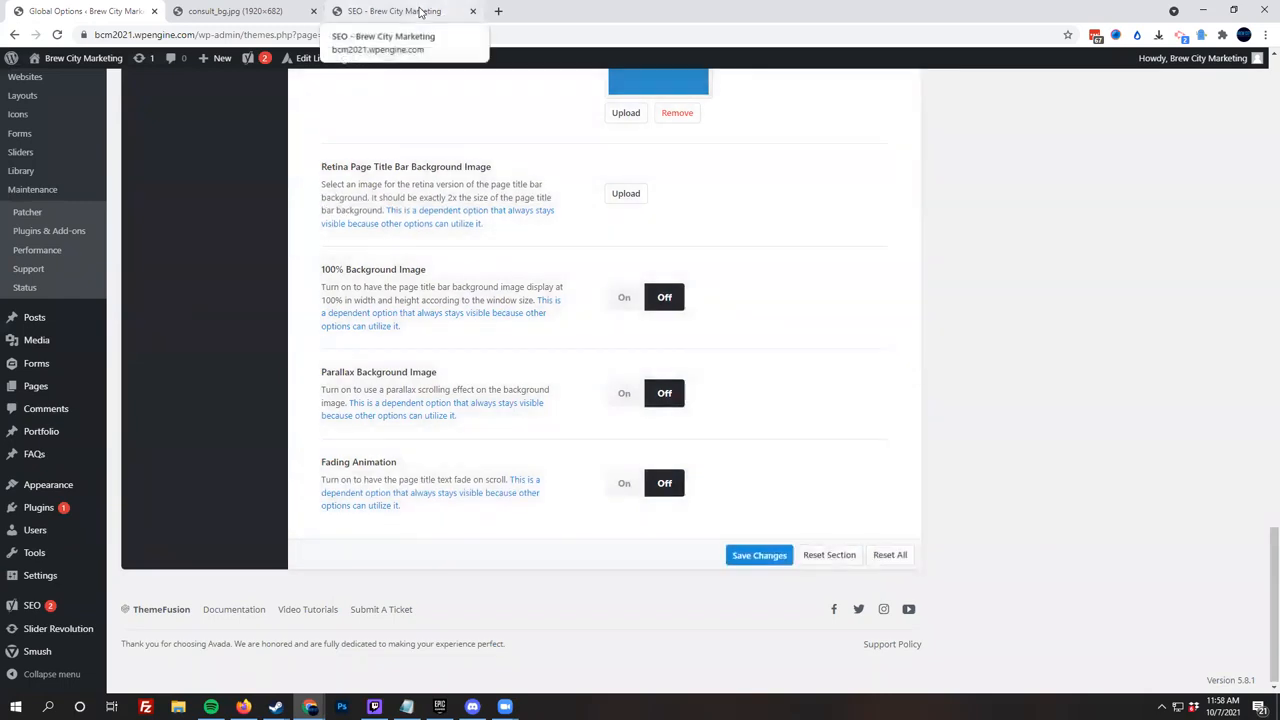
Check the title bar on the live SEO page and on the Careers page opened in a new tab.
click(420, 11)
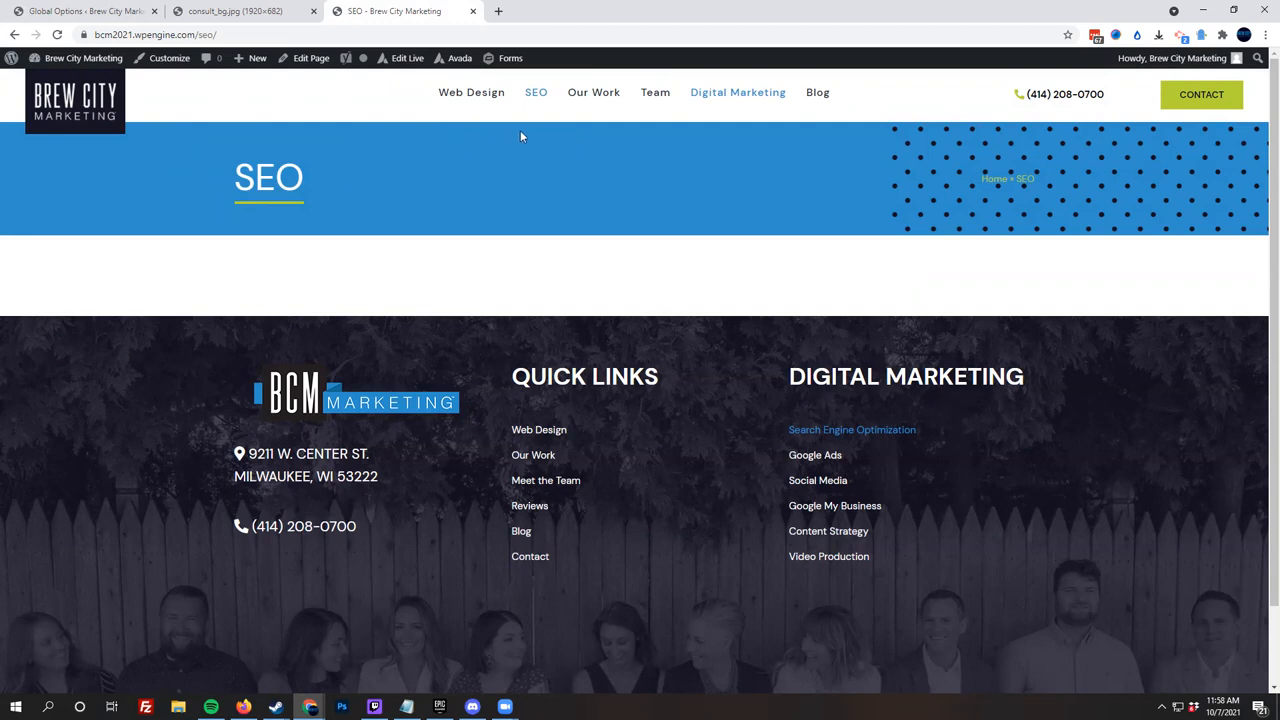
mouse_move(663, 94)
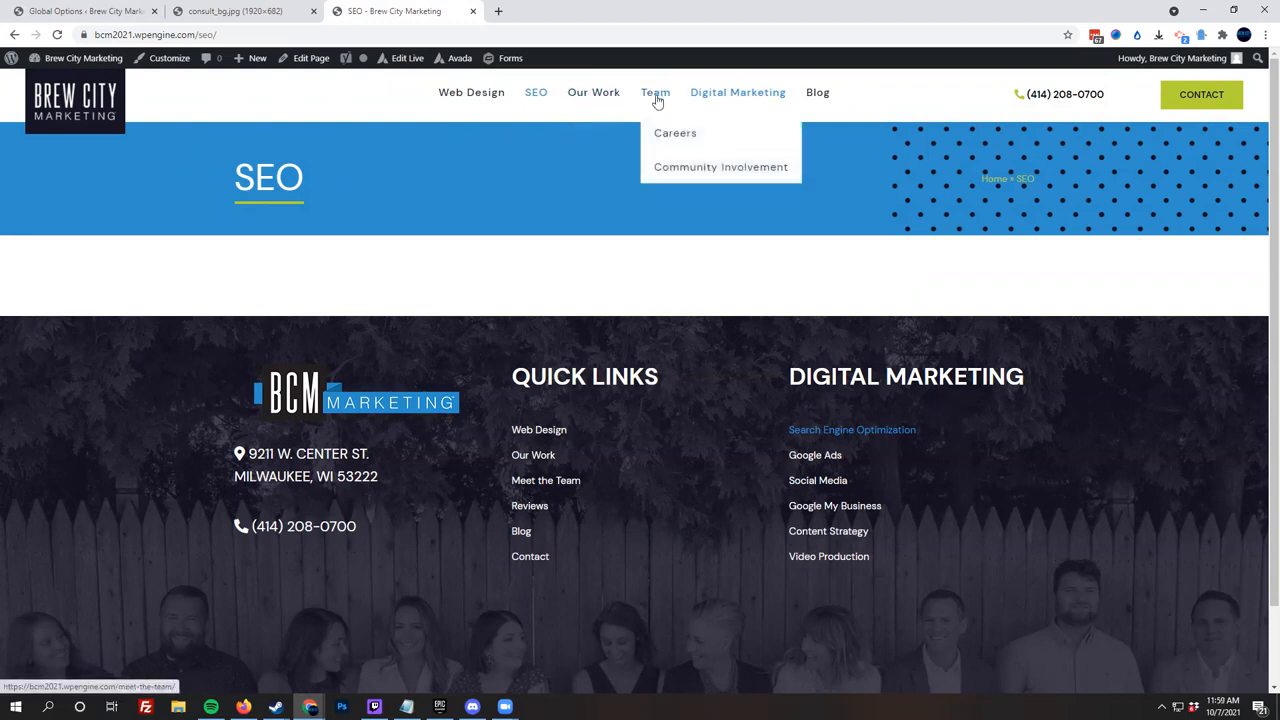
right_click(668, 134)
click(679, 145)
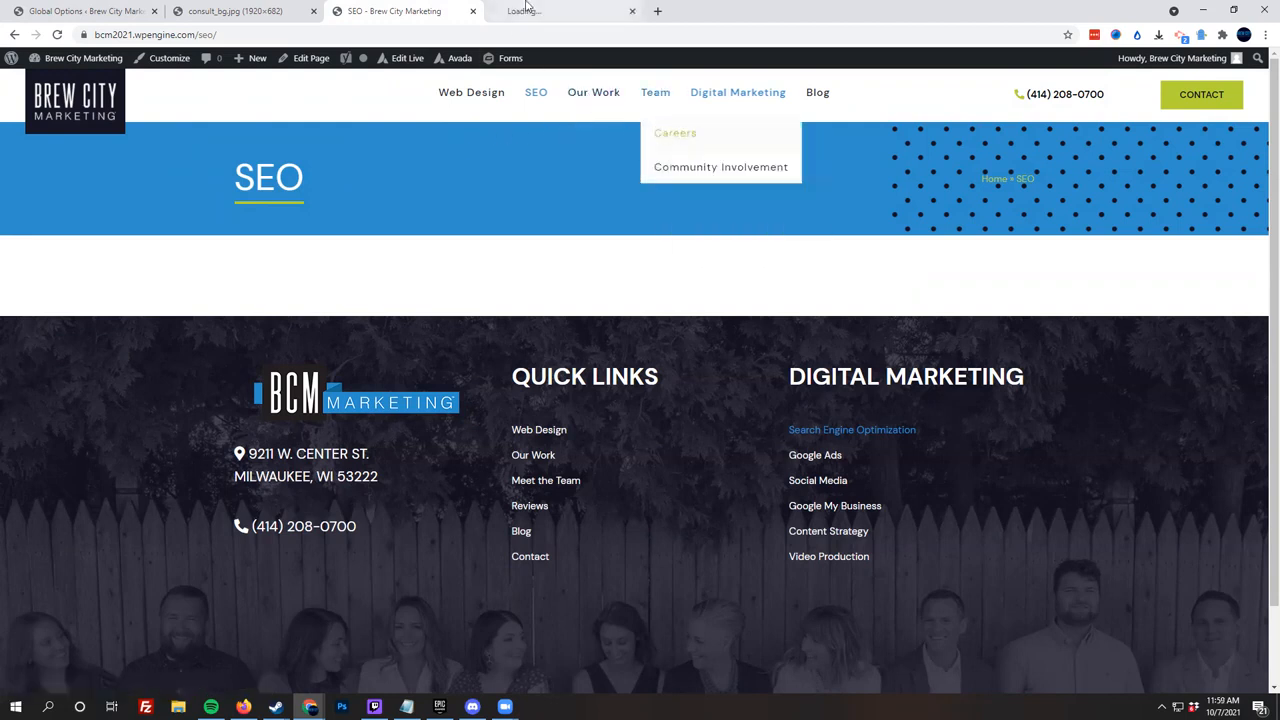
click(540, 11)
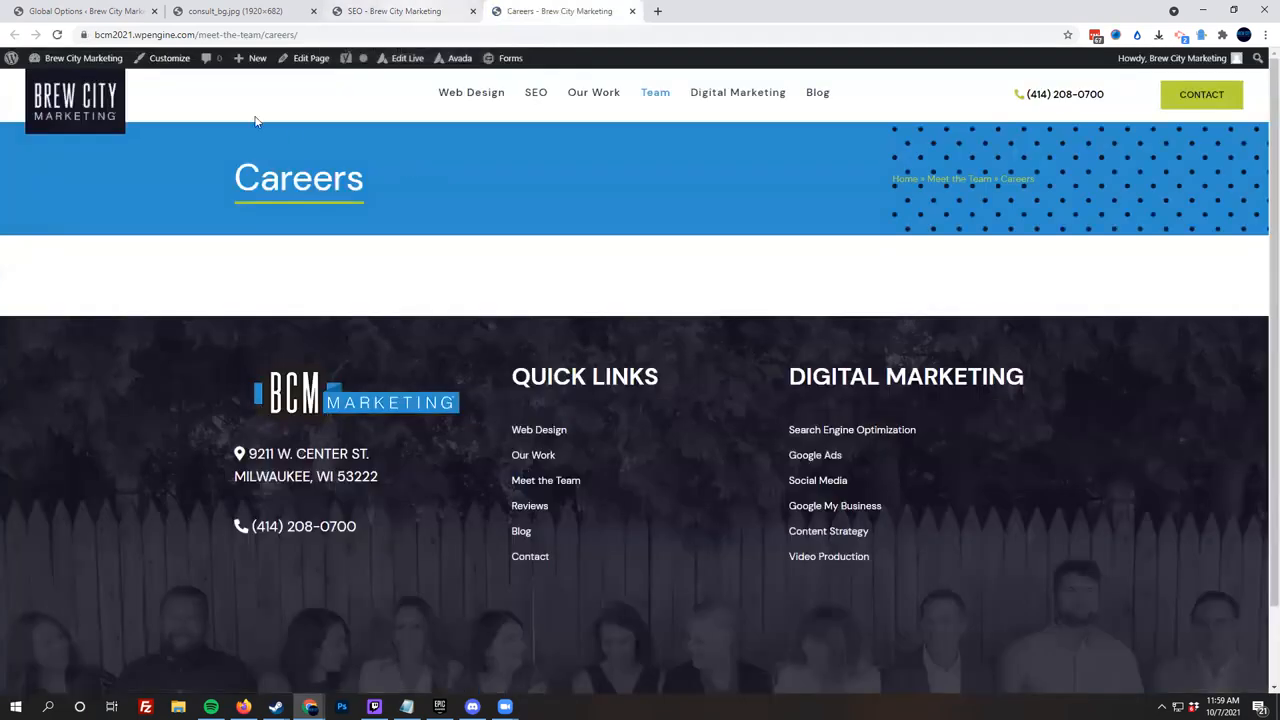
Open the SEO page's editor in a new tab beside the global options and close the consult_bg.jpg tab.
click(378, 10)
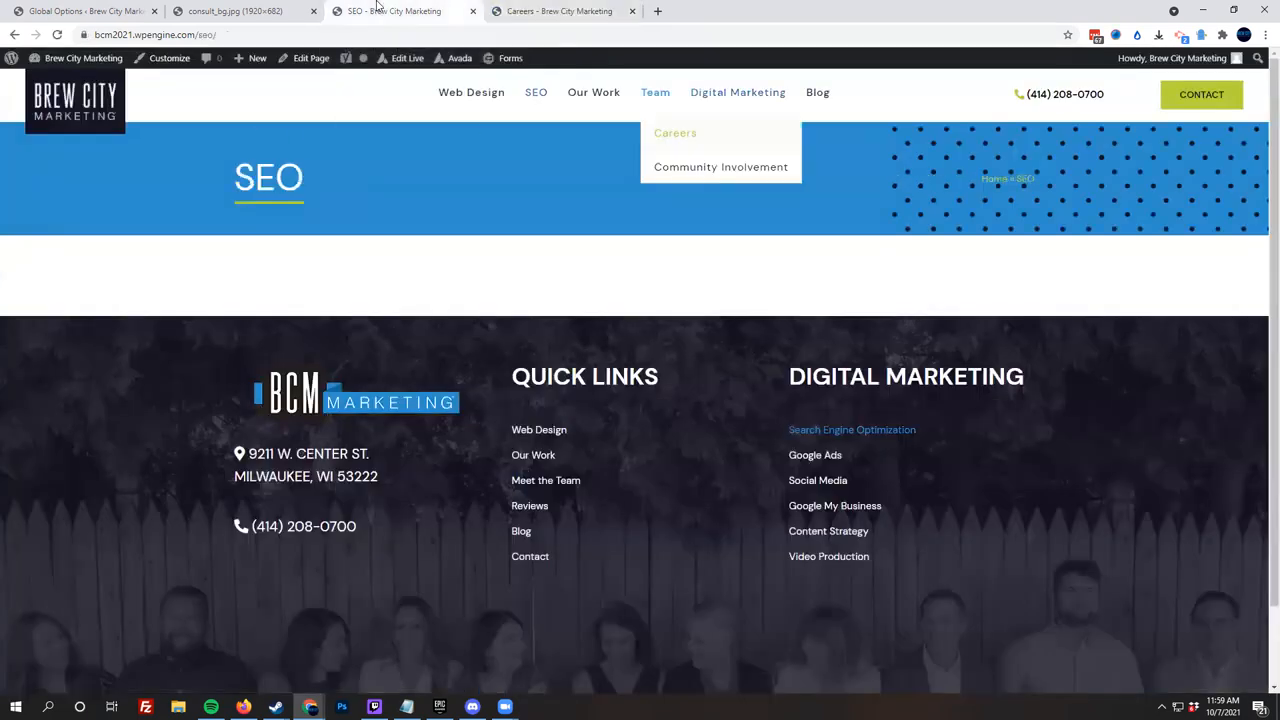
right_click(300, 60)
click(358, 71)
drag(690, 11, 387, 14)
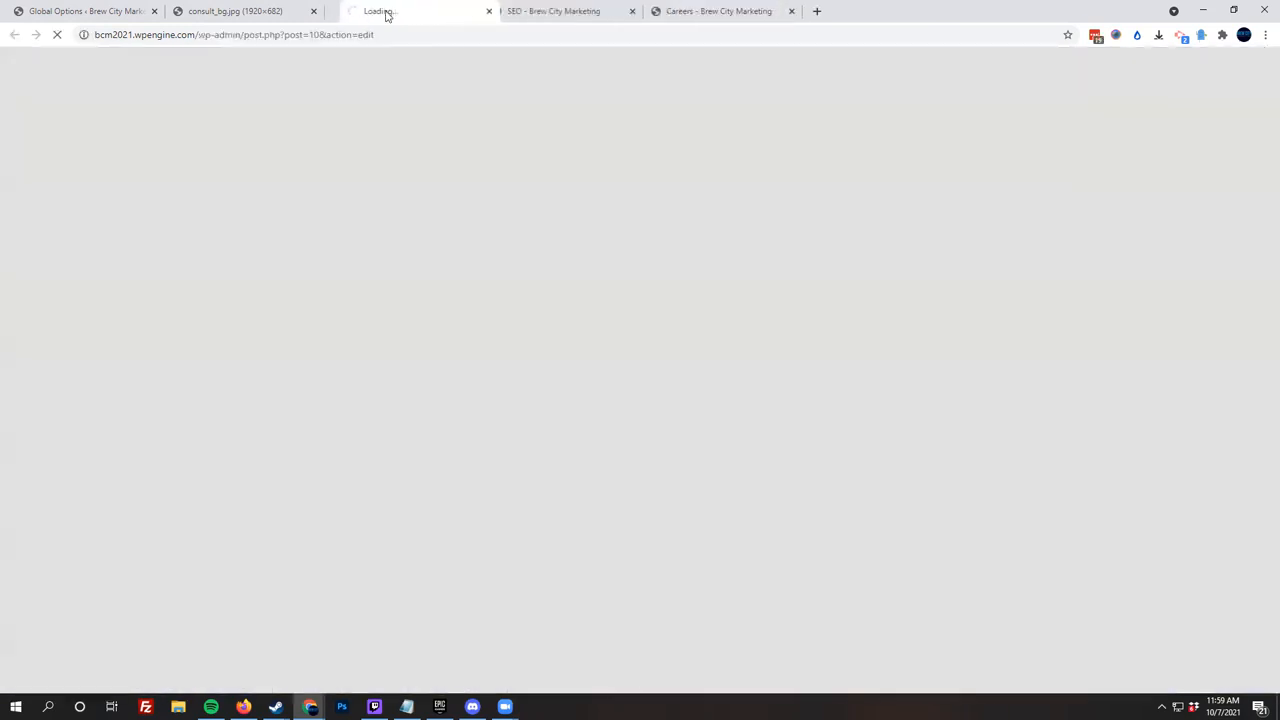
click(313, 11)
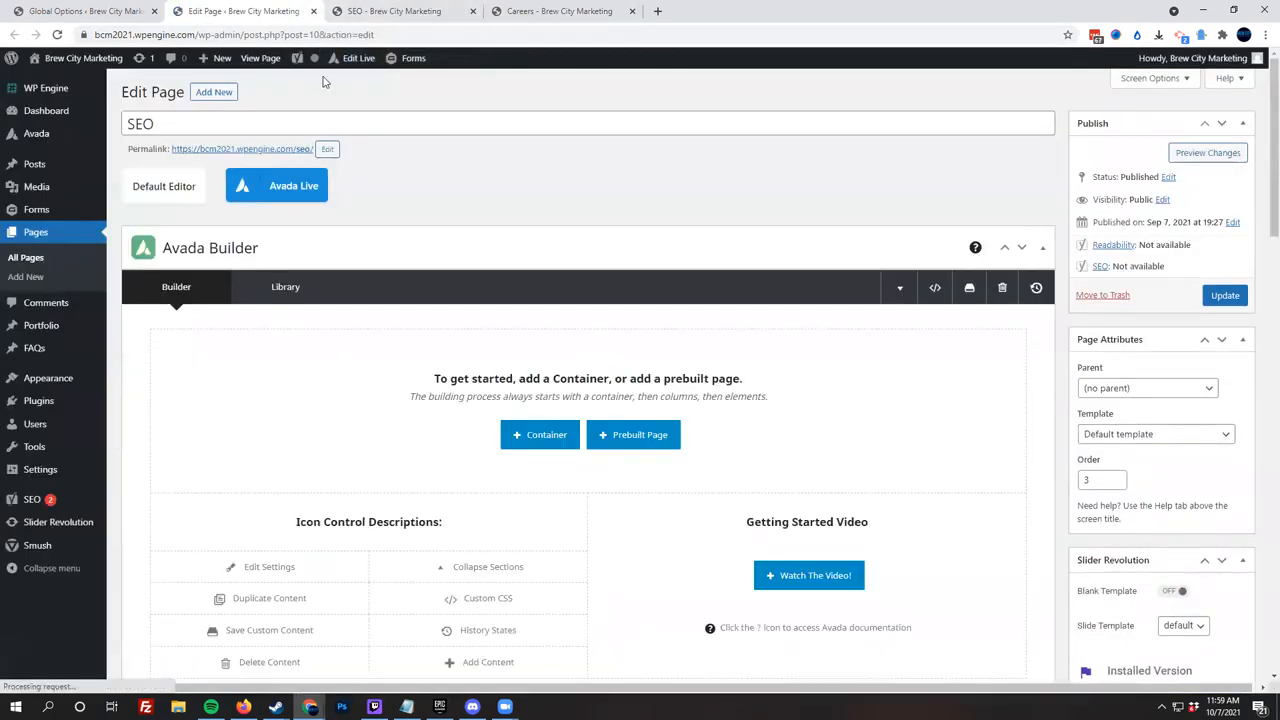
In the SEO page's Avada page title bar options, set Breadcrumbs/Search Bar to None and the text alignment to Center.
scroll(428, 85, down, 3)
scroll(430, 105, down, 3)
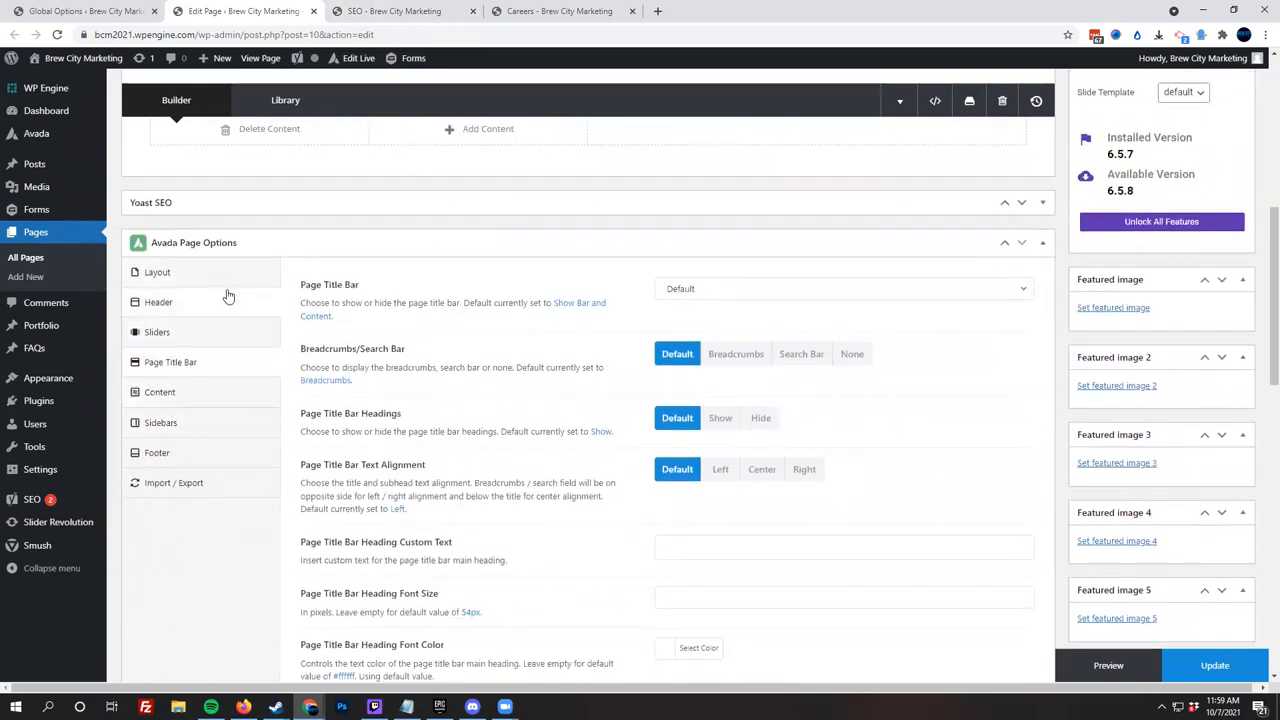
scroll(181, 406, up, 4)
scroll(181, 406, down, 2)
scroll(194, 452, up, 4)
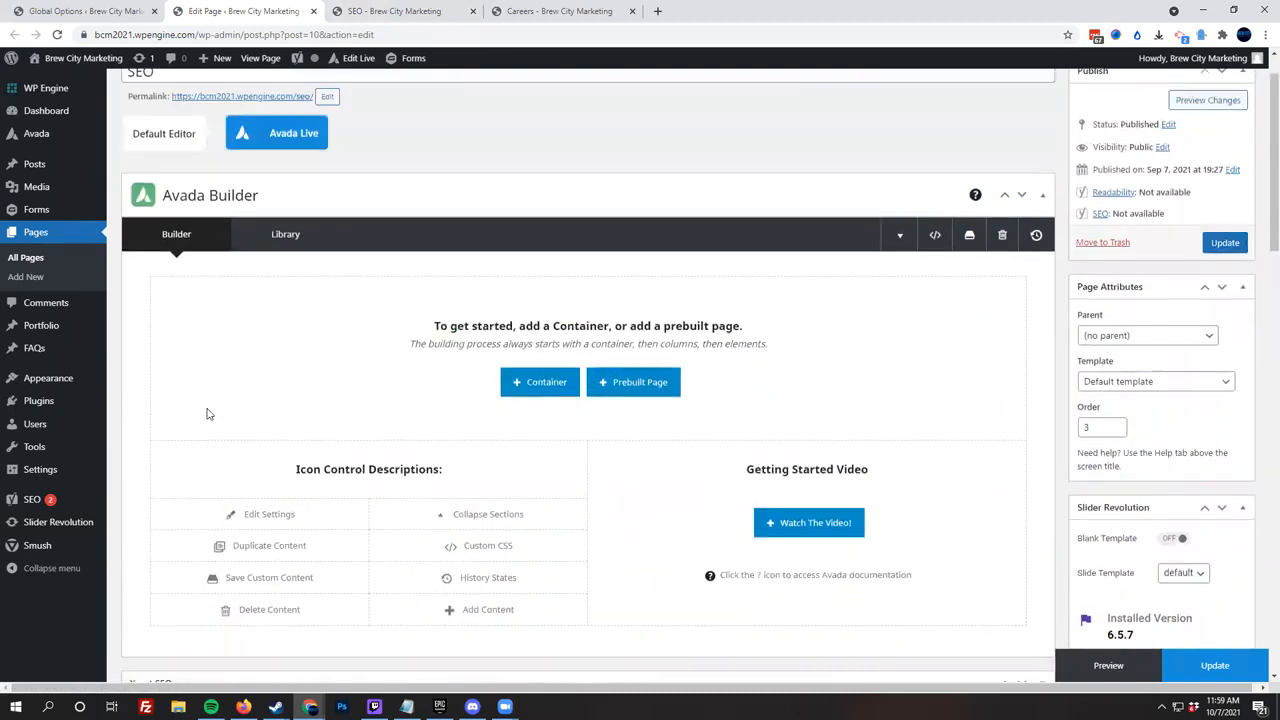
scroll(229, 323, down, 6)
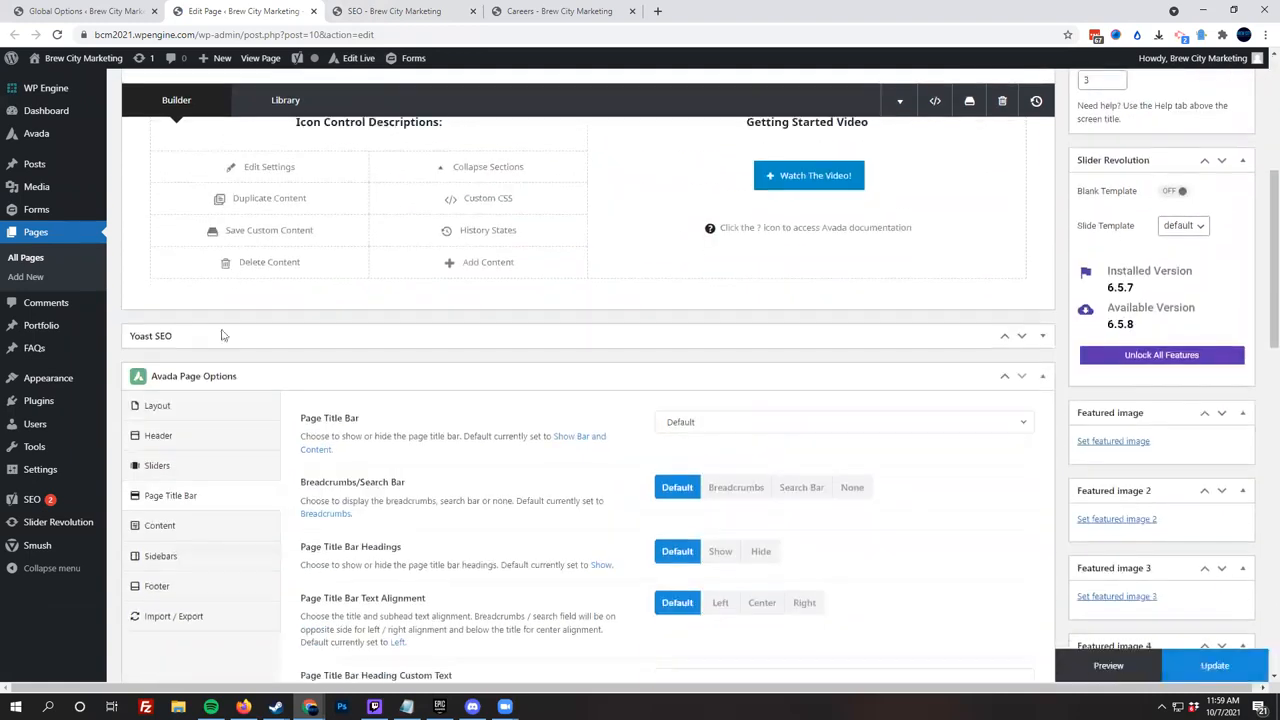
scroll(455, 347, down, 1)
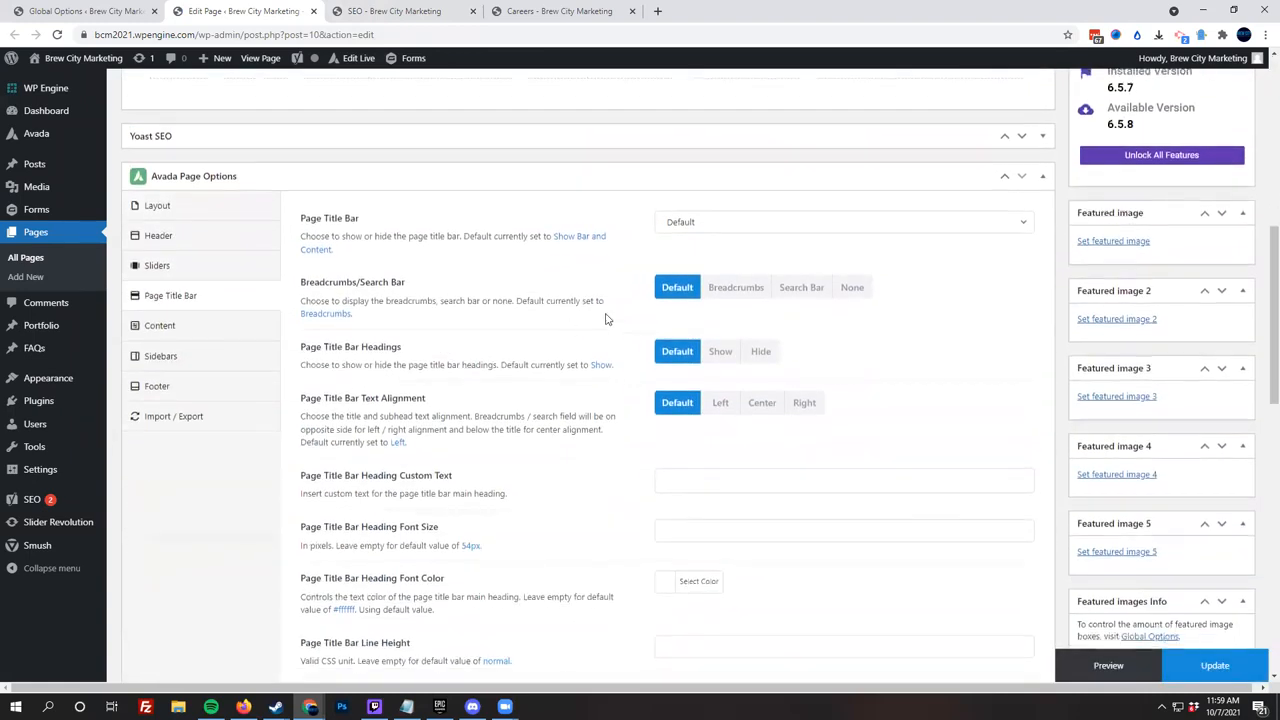
click(852, 288)
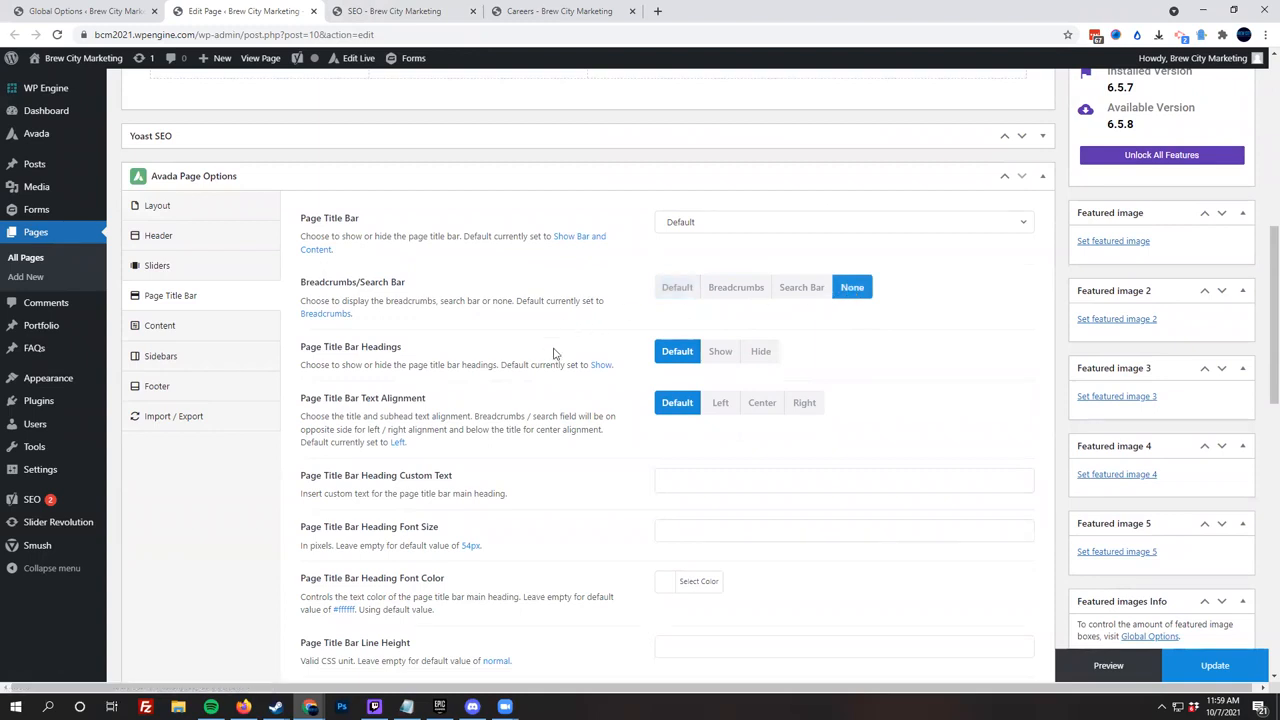
click(760, 404)
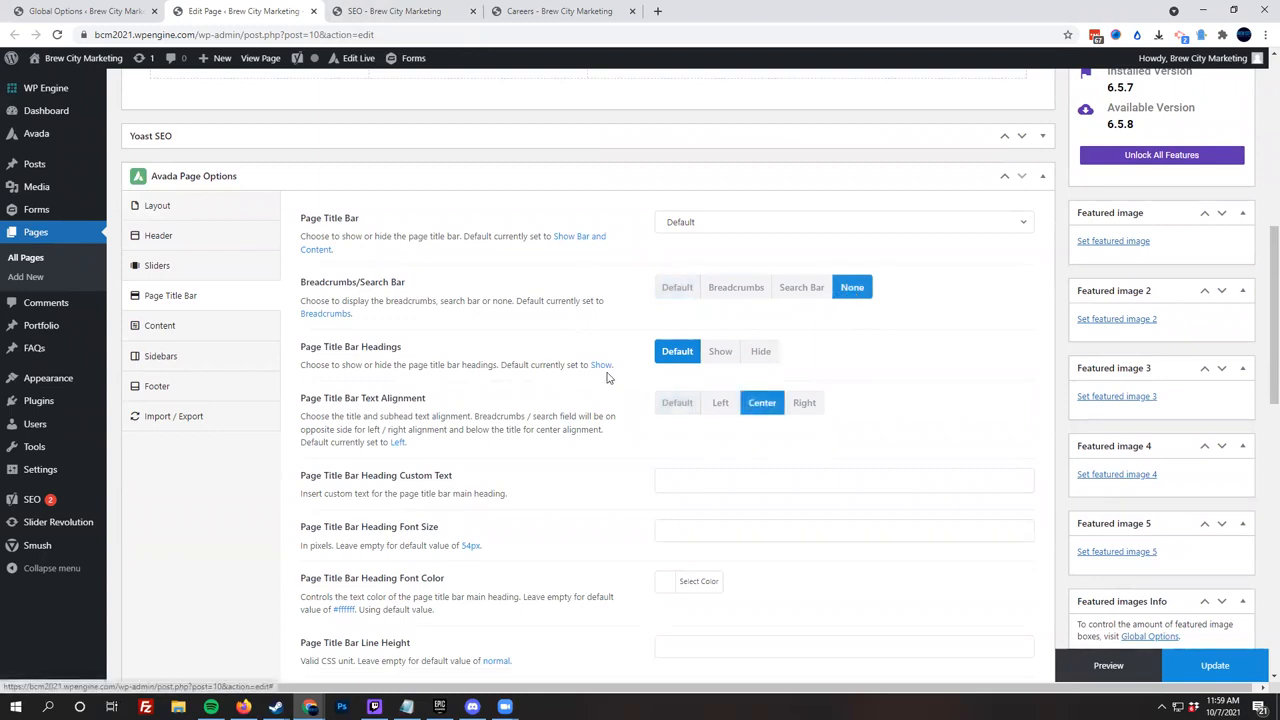
Update the SEO page with the custom title bar heading "Search Engine Optimization" and check it on the reloaded live page.
scroll(630, 365, down, 2)
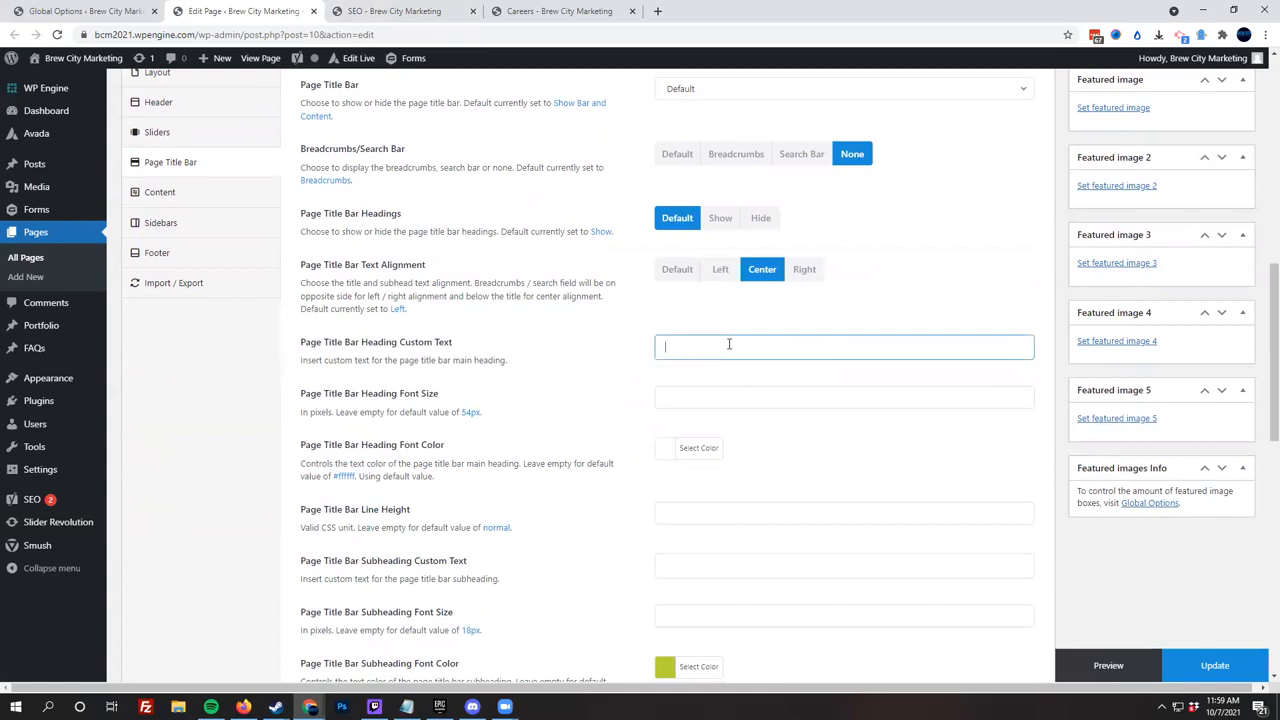
text(Sa)
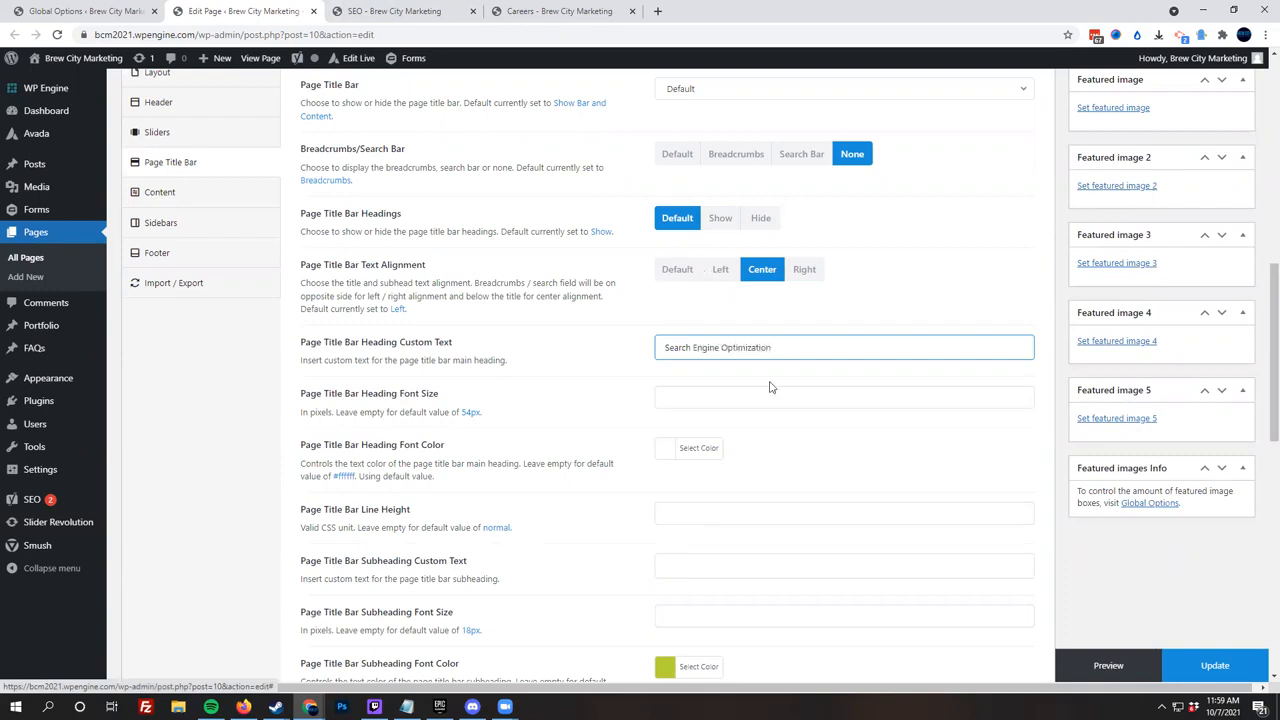
click(1213, 665)
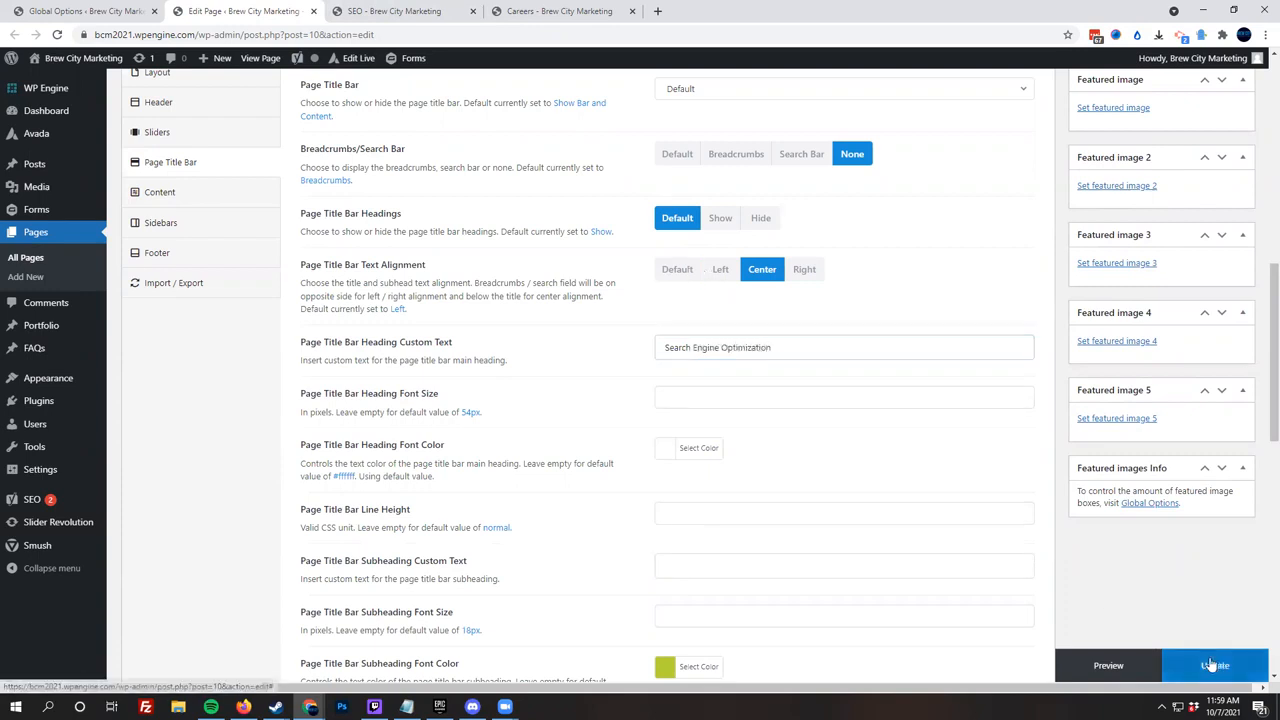
click(395, 10)
click(62, 38)
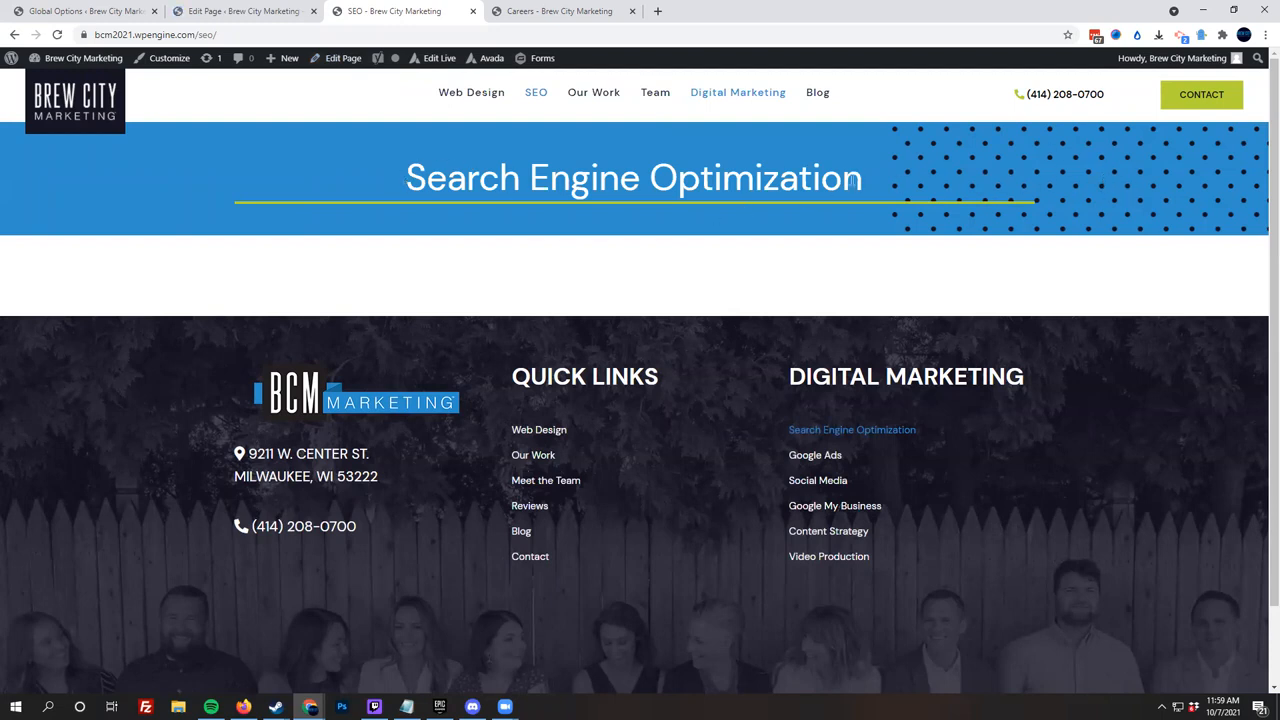
Set the SEO page's title bar heading font size to 30px.
click(250, 11)
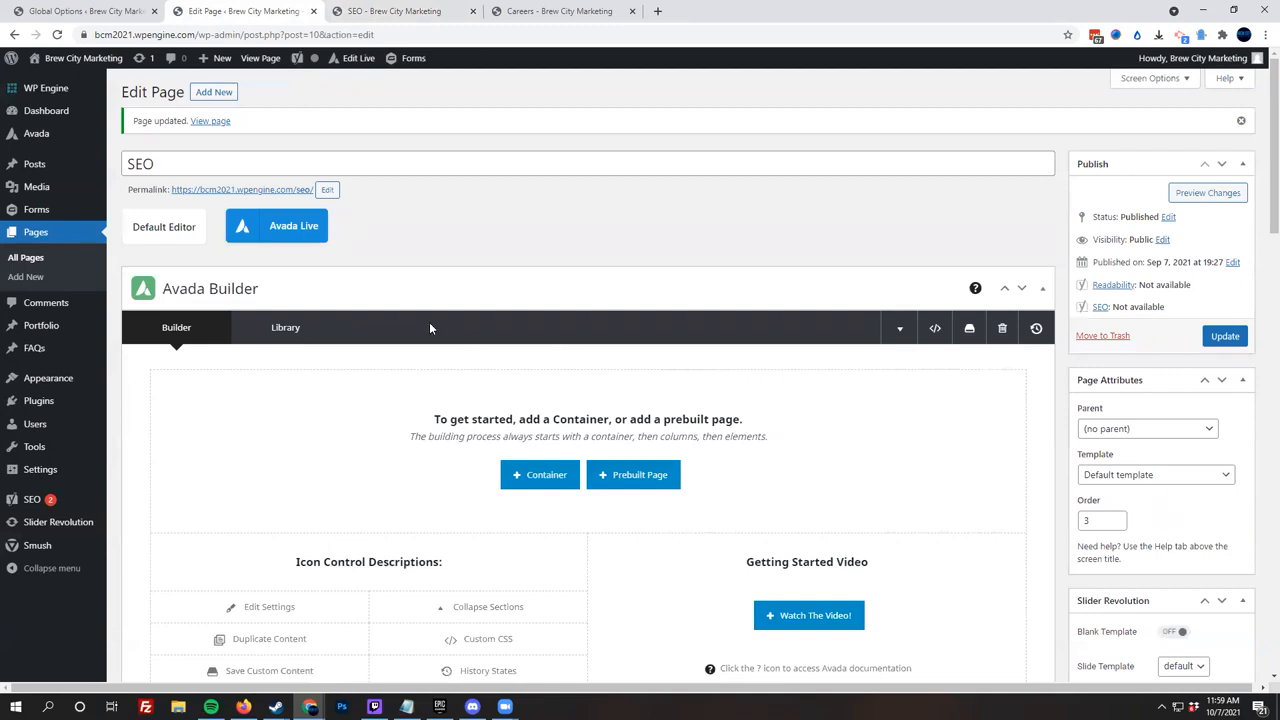
scroll(403, 363, down, 10)
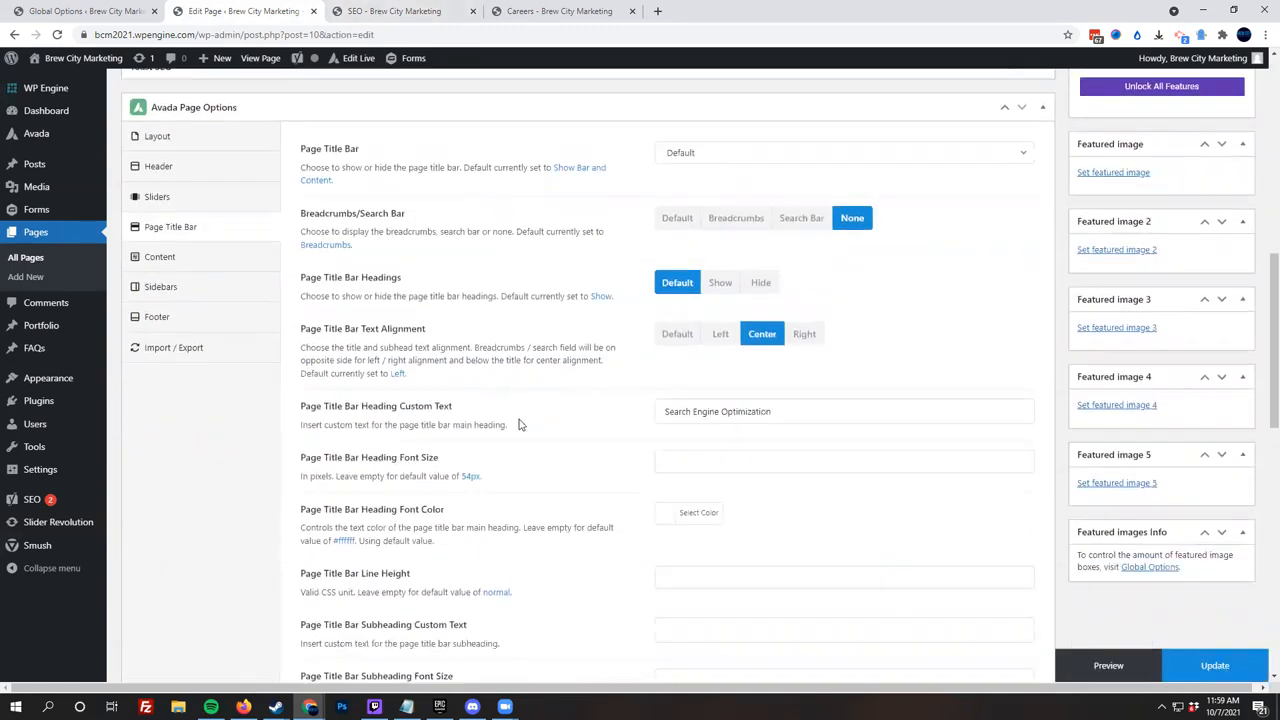
scroll(569, 349, down, 1)
click(687, 304)
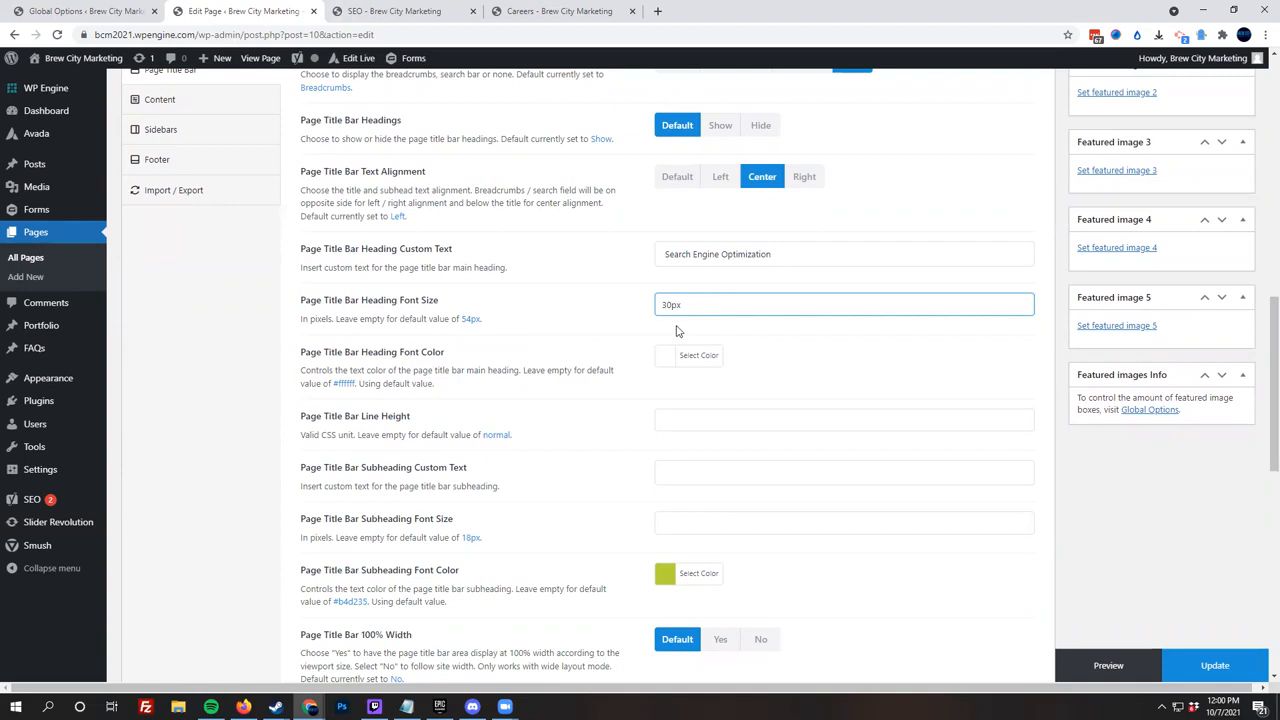
Set the SEO page's desktop title bar height to 500px.
scroll(632, 362, down, 1)
click(352, 355)
scroll(640, 406, down, 2)
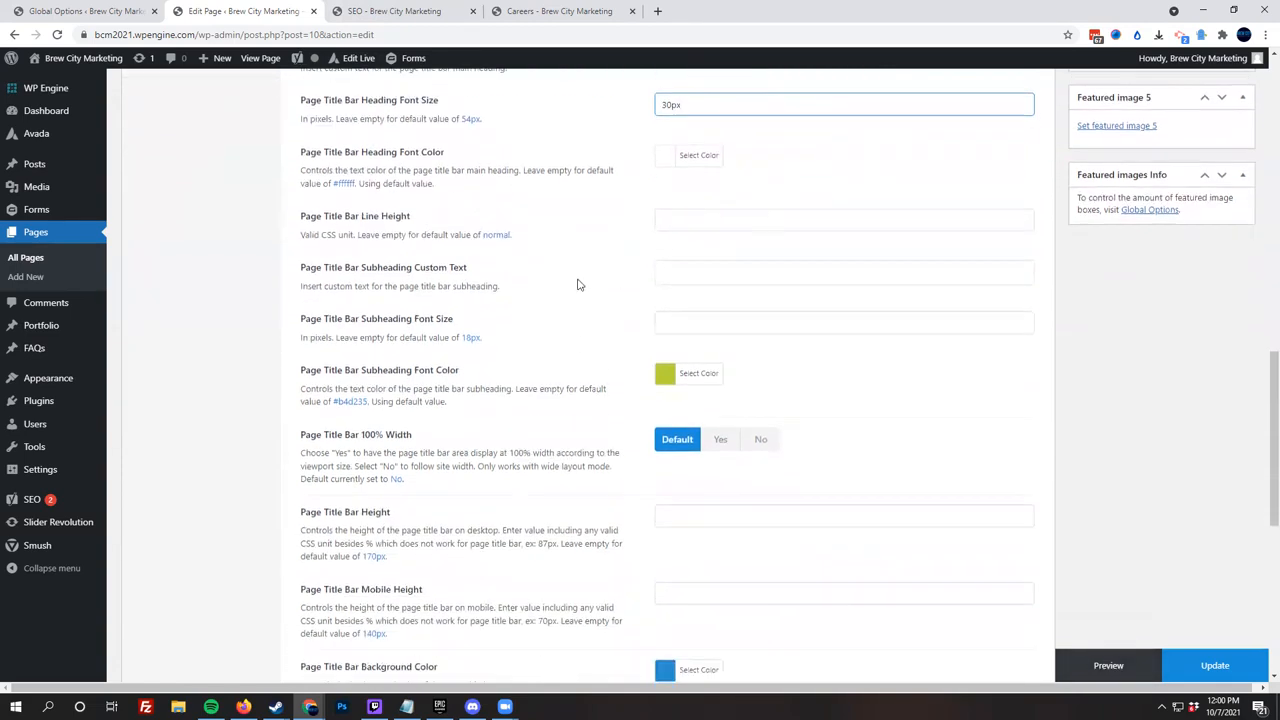
scroll(566, 276, down, 1)
click(712, 451)
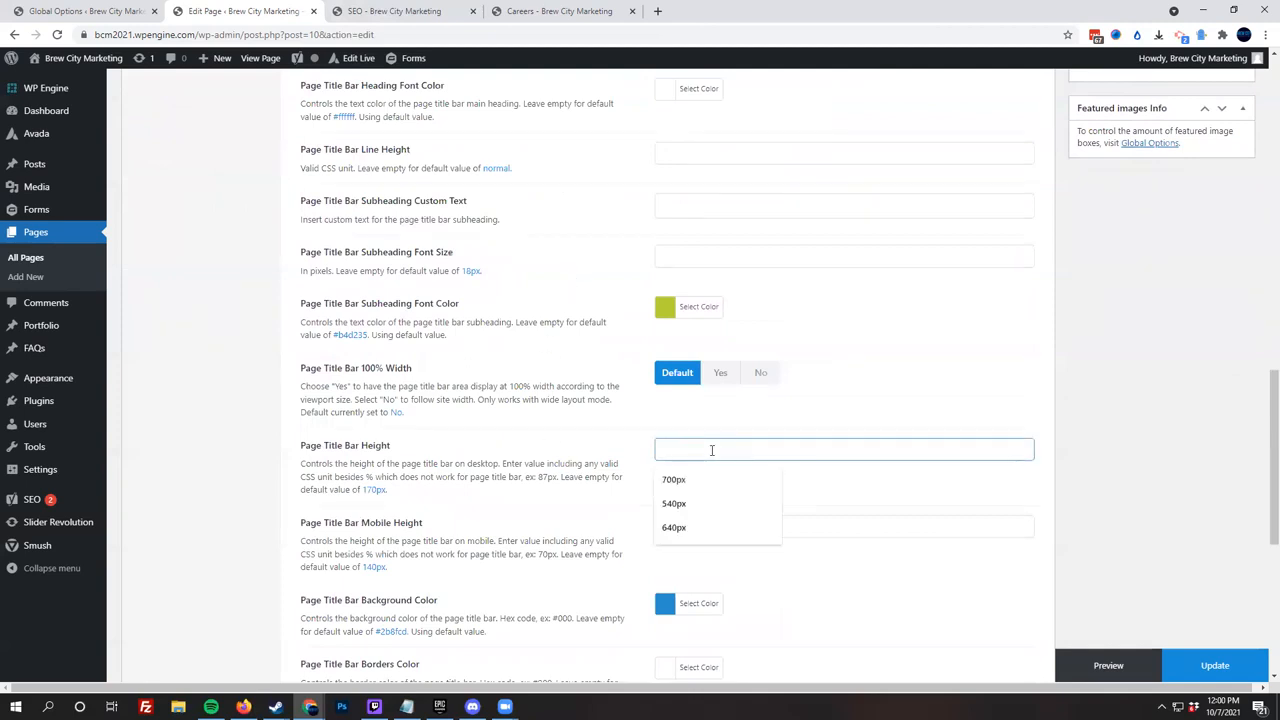
text(500)
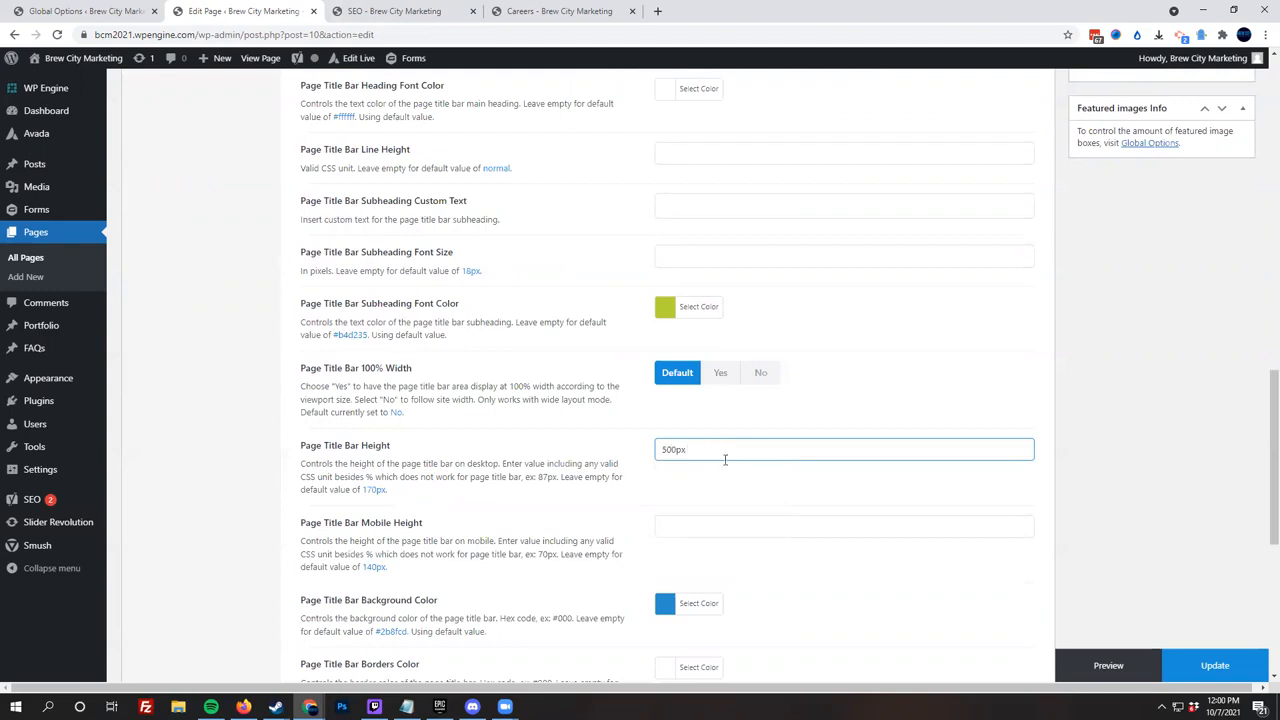
Update the SEO page and check the new title bar height and heading size on the live page.
click(1214, 666)
key(ctrl+Tab)
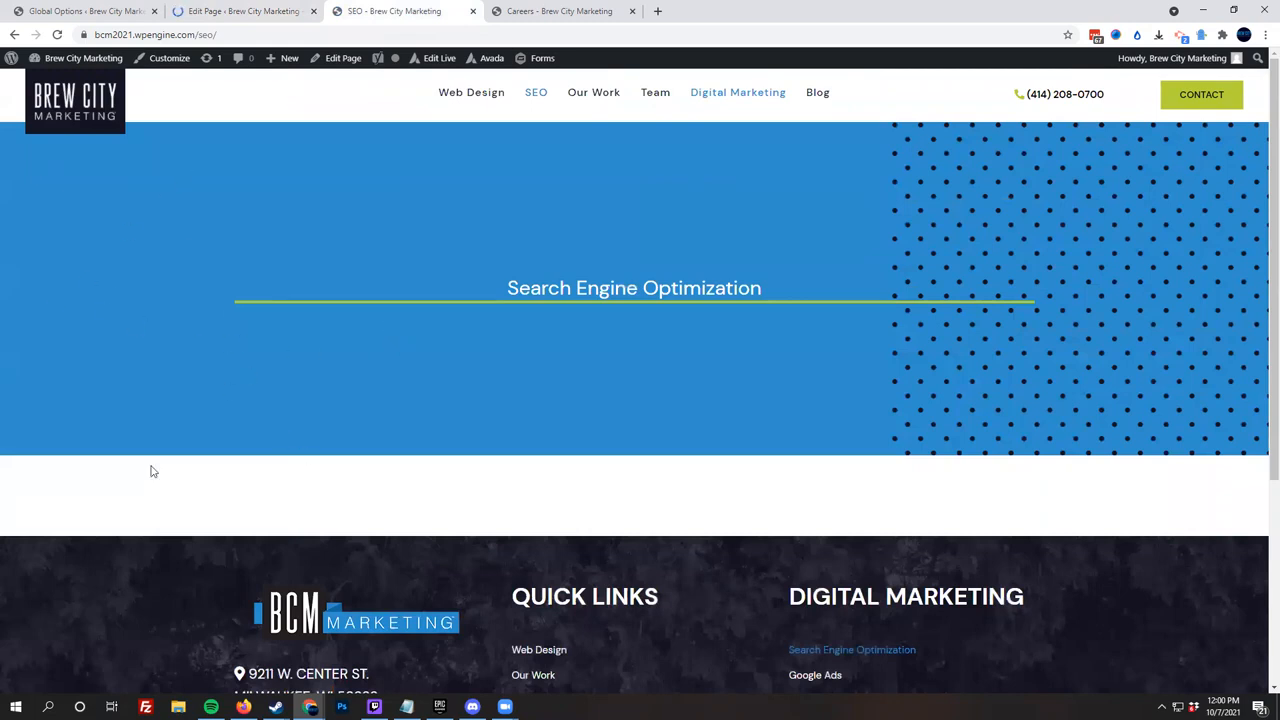
Choose footer_bg.jpg from the media library as the SEO page's title bar background image.
click(240, 11)
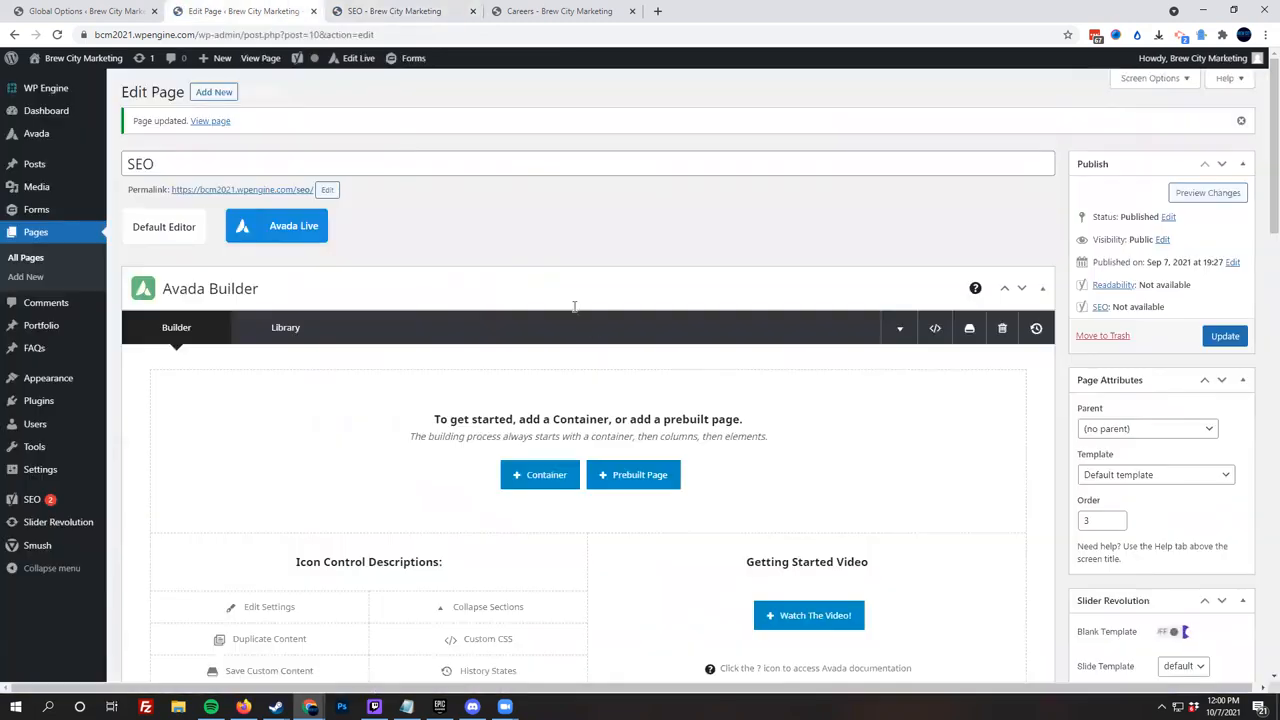
scroll(490, 369, down, 10)
scroll(490, 369, down, 5)
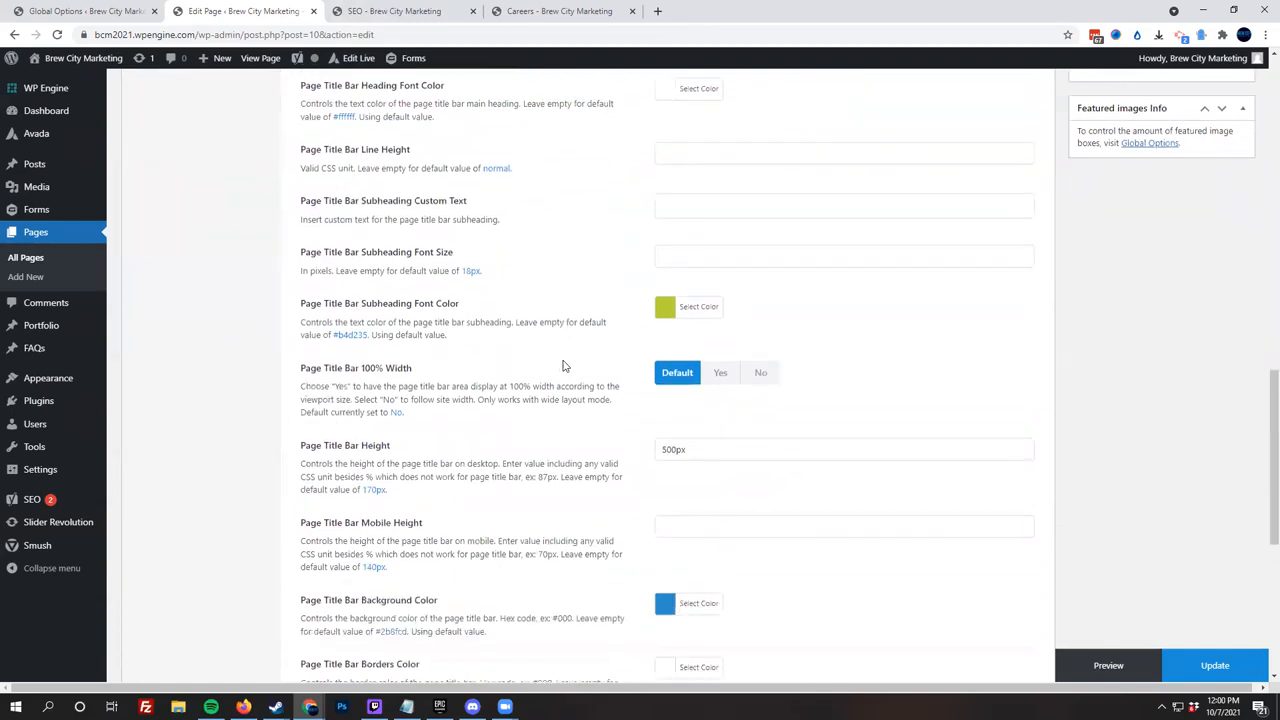
scroll(540, 360, down, 1)
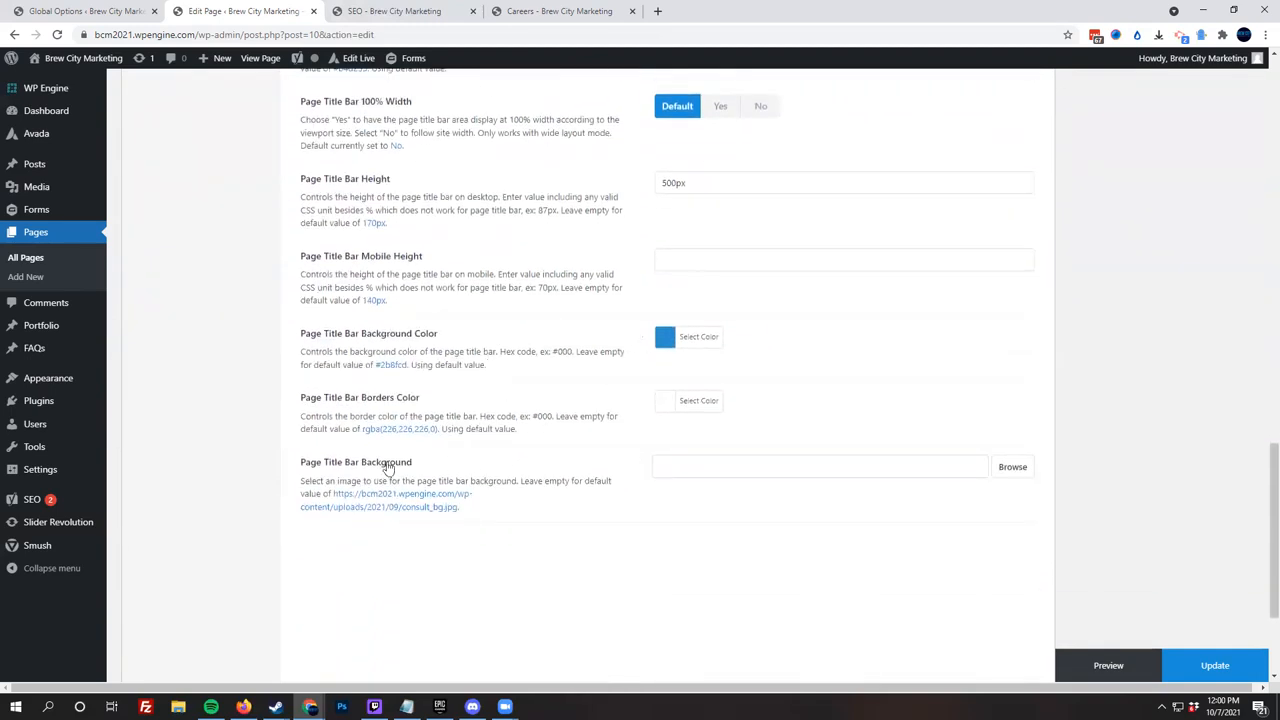
click(1011, 467)
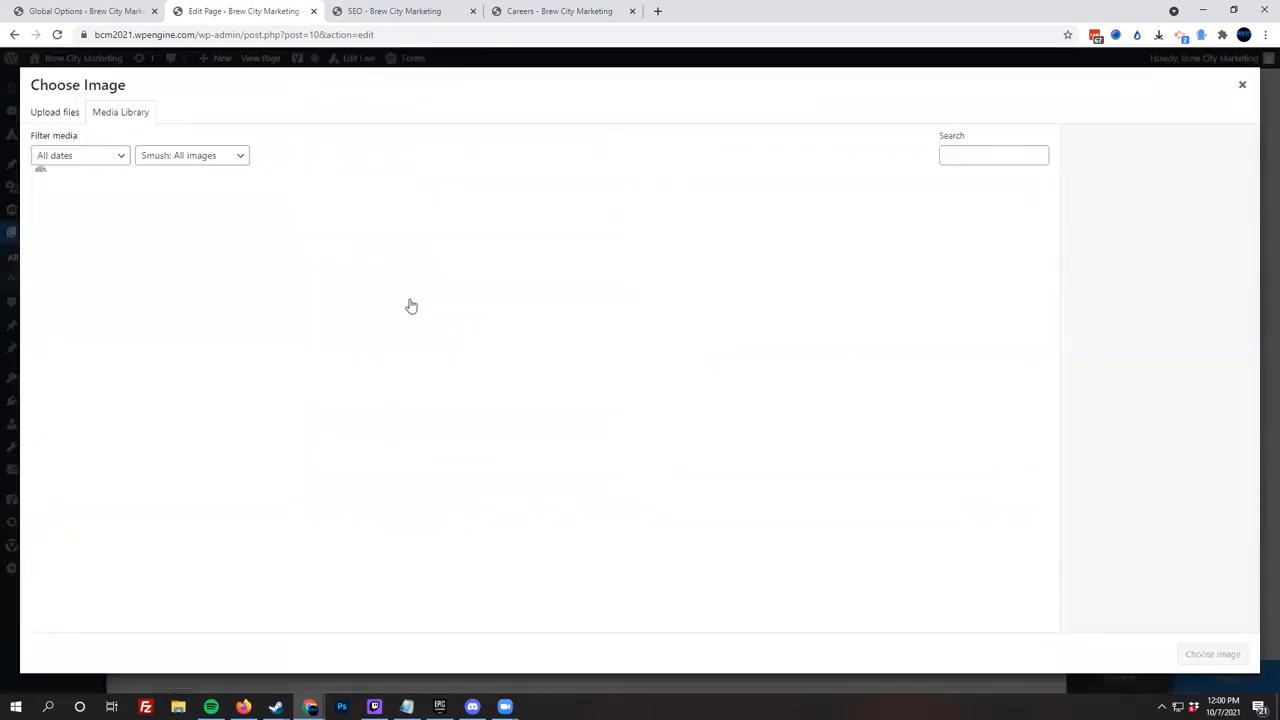
scroll(558, 466, down, 2)
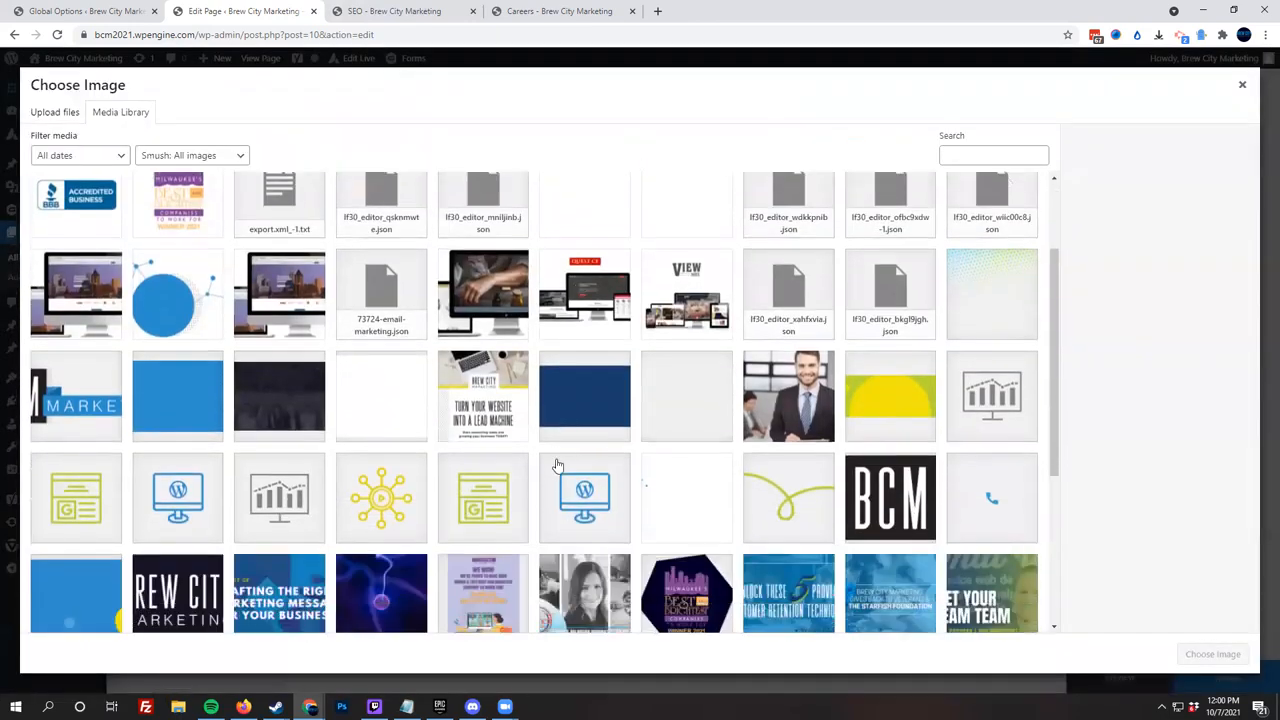
click(280, 394)
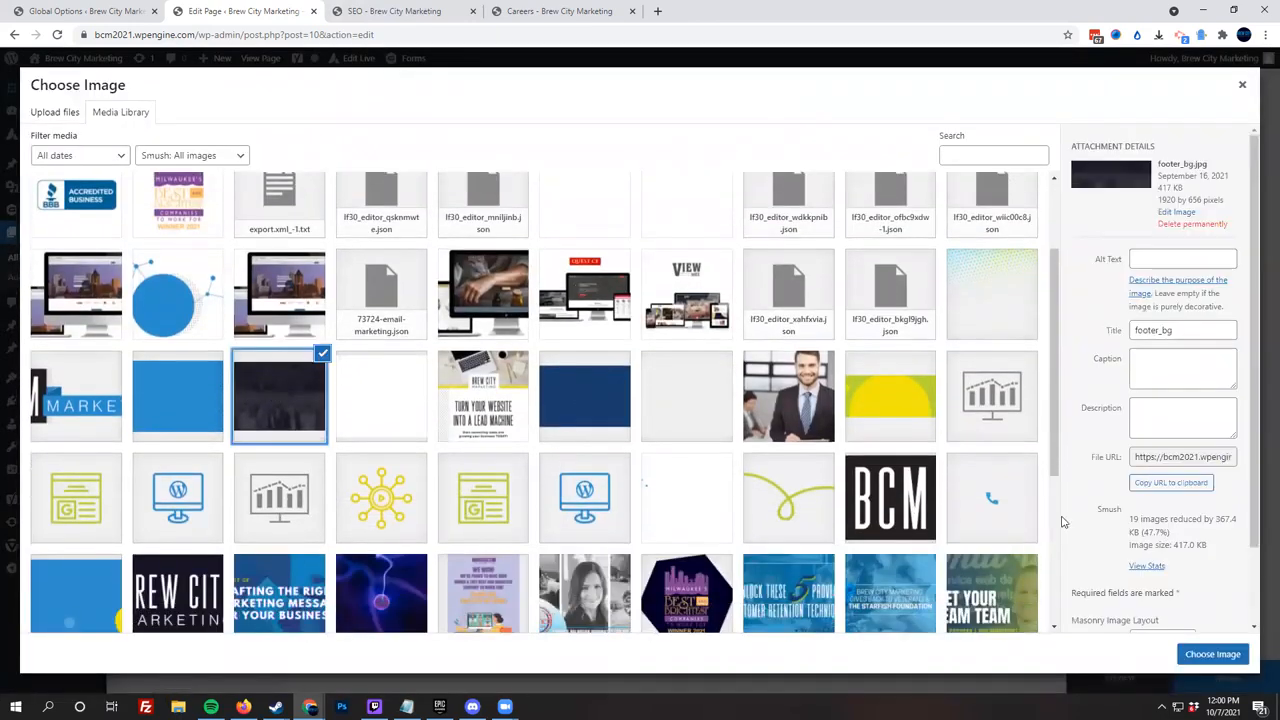
click(1173, 651)
Update the SEO page and check the new title bar background on the reloaded live page.
click(1212, 666)
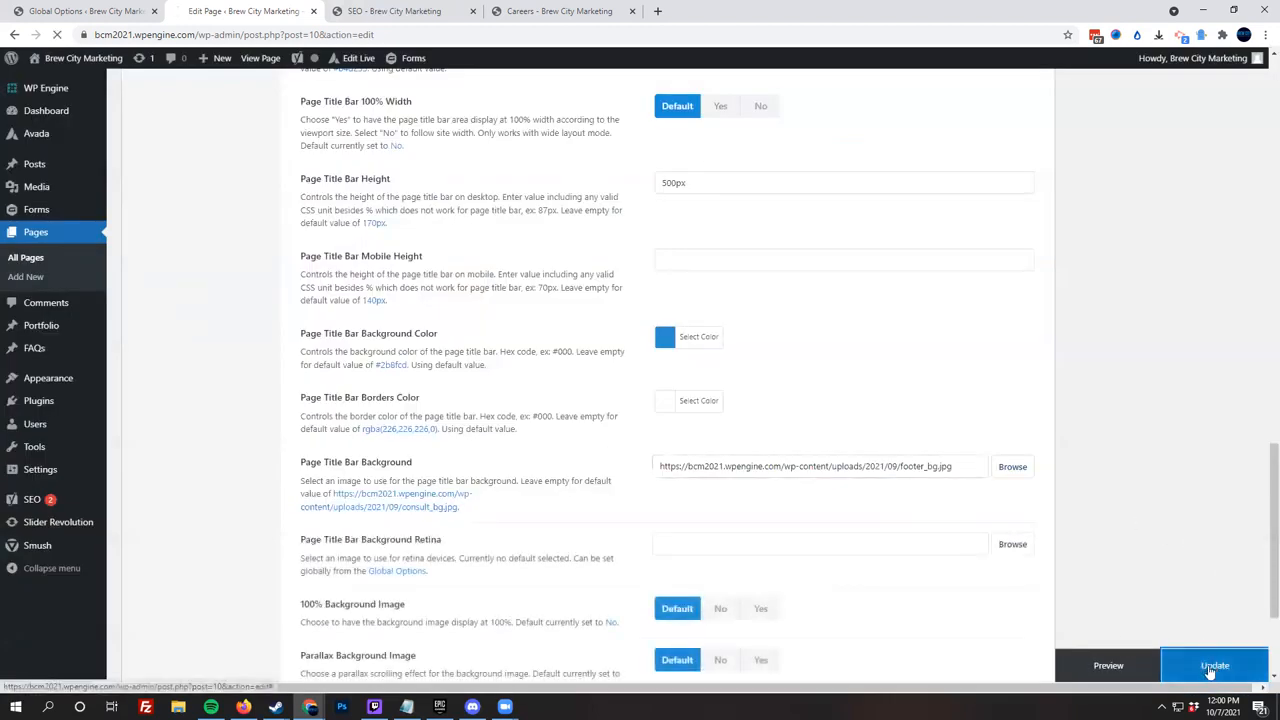
click(371, 10)
key(F5)
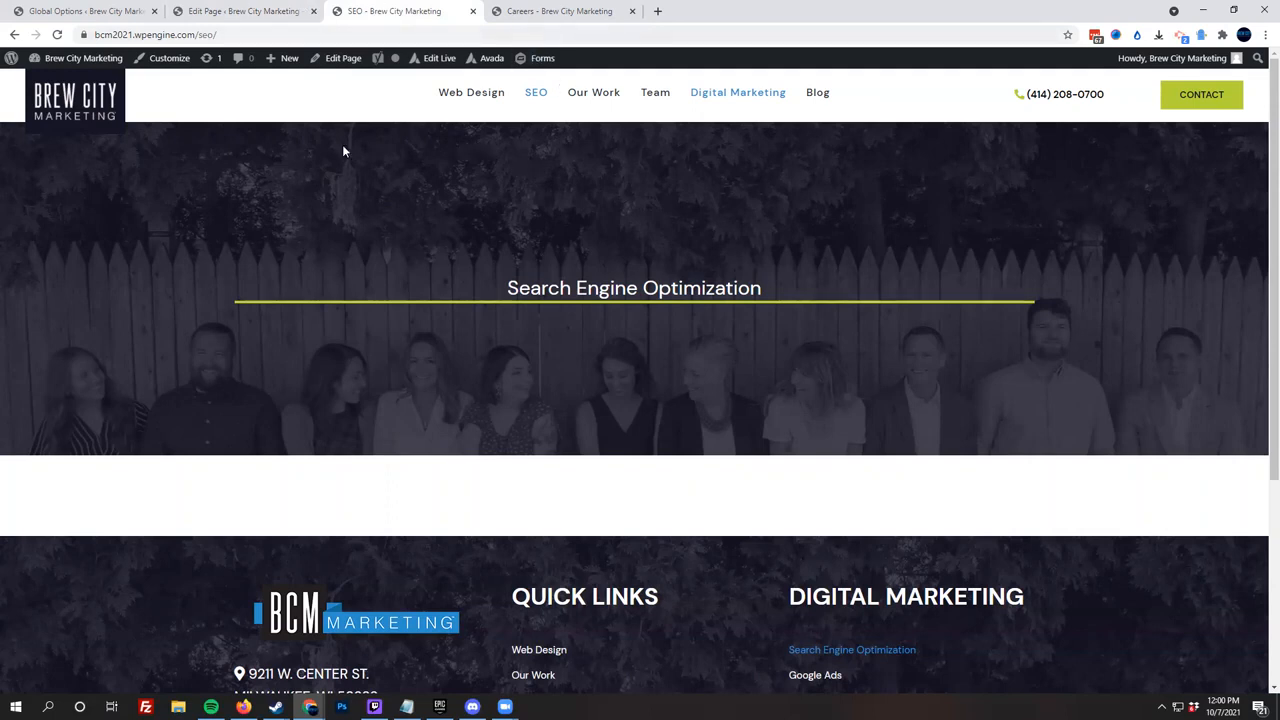
Review the SEO page's title bar options, then reload the live Careers page to compare its title bar.
click(255, 11)
scroll(300, 500, down, 3)
scroll(284, 462, down, 3)
scroll(269, 411, up, 1)
click(511, 9)
click(57, 35)
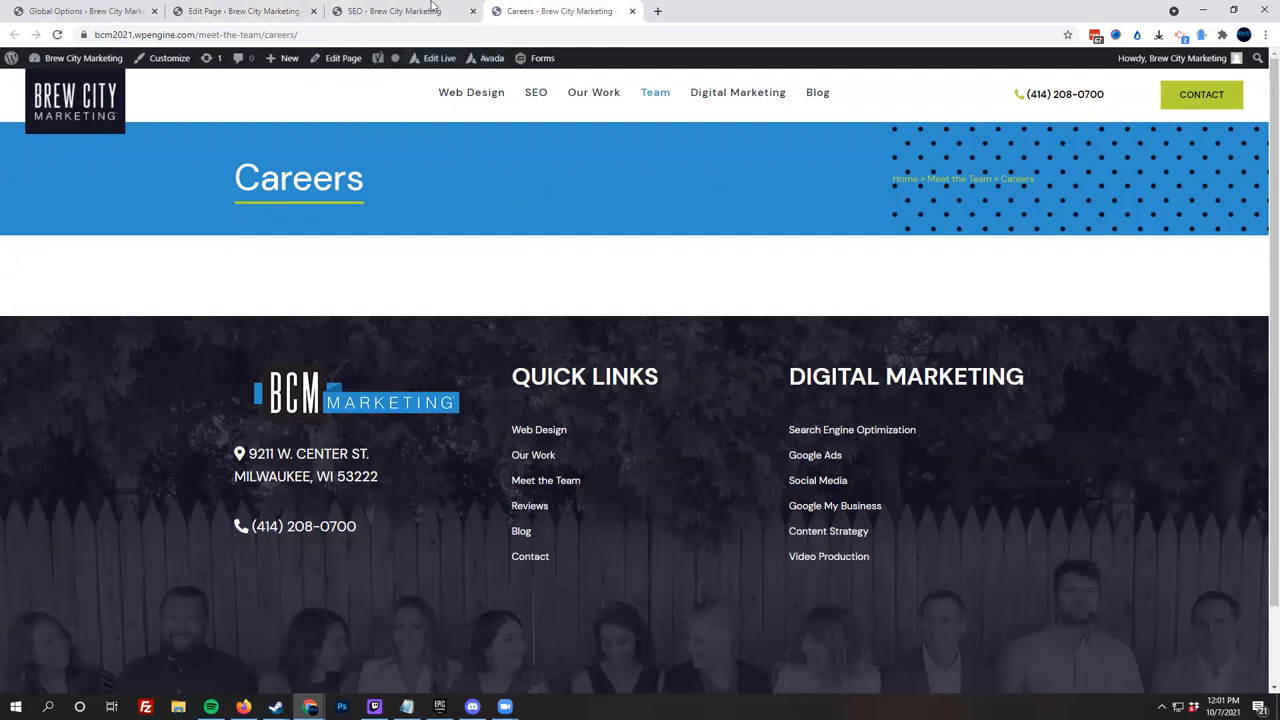
Open Avada's global options and review the Page Title Bar settings.
click(210, 11)
mouse_move(36, 132)
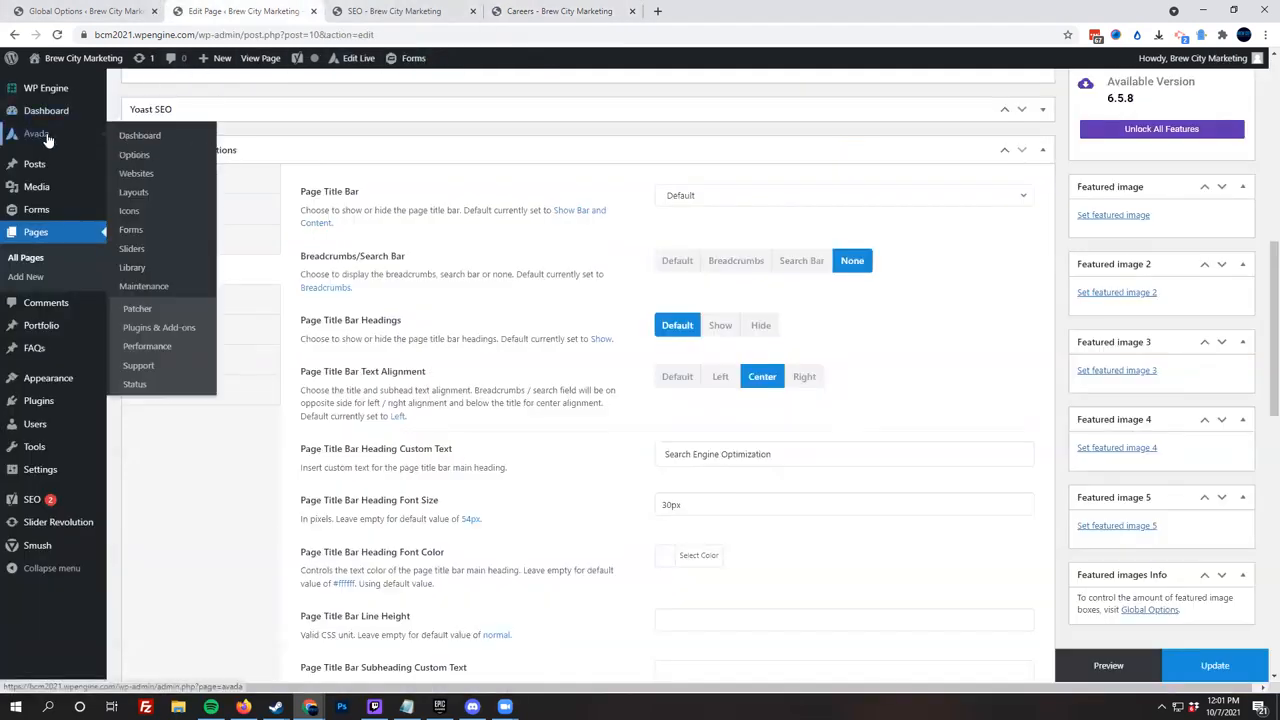
click(142, 157)
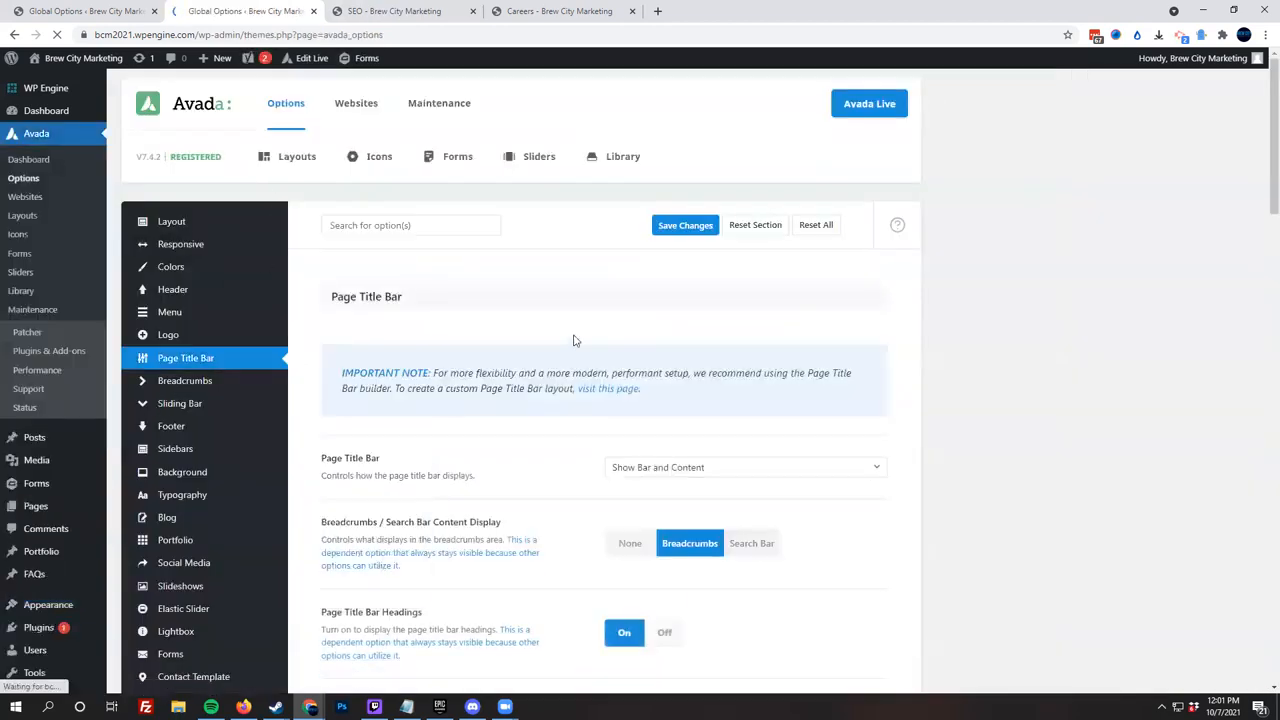
scroll(560, 336, down, 5)
scroll(600, 400, down, 2)
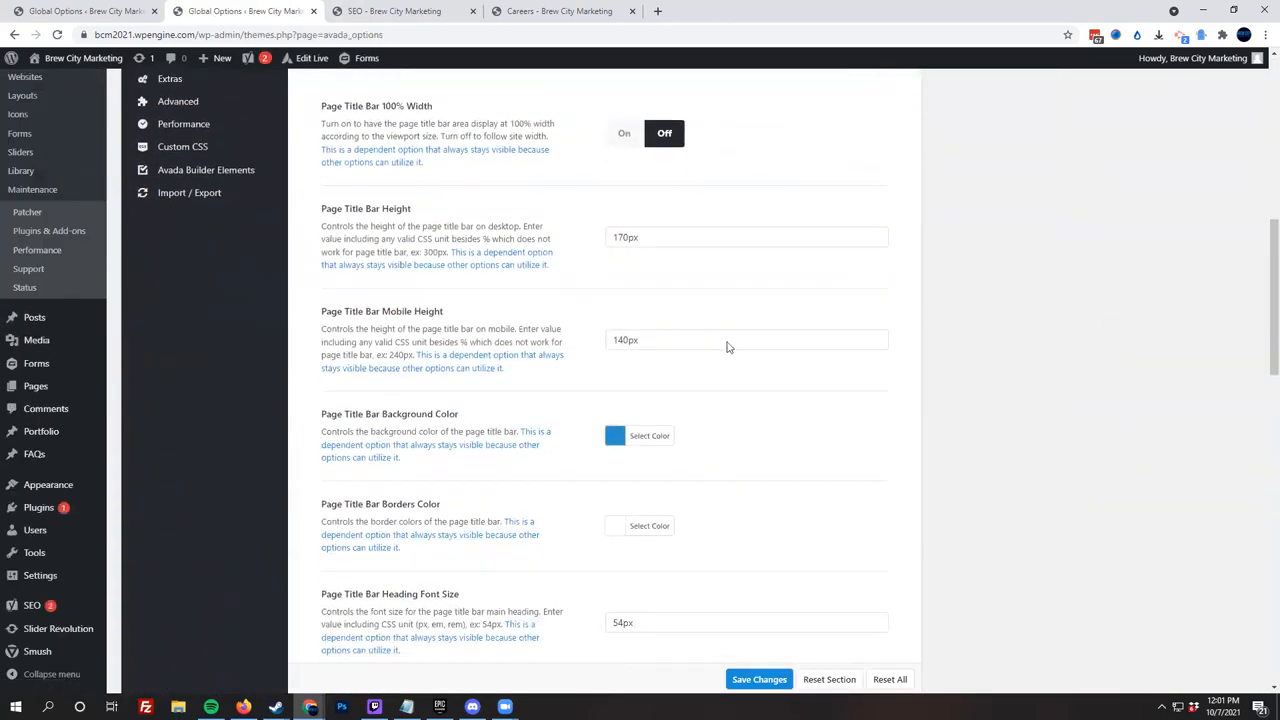
scroll(728, 346, up, 2)
Open the SEO page for editing from its live view and bring up its Avada Page Options.
click(362, 9)
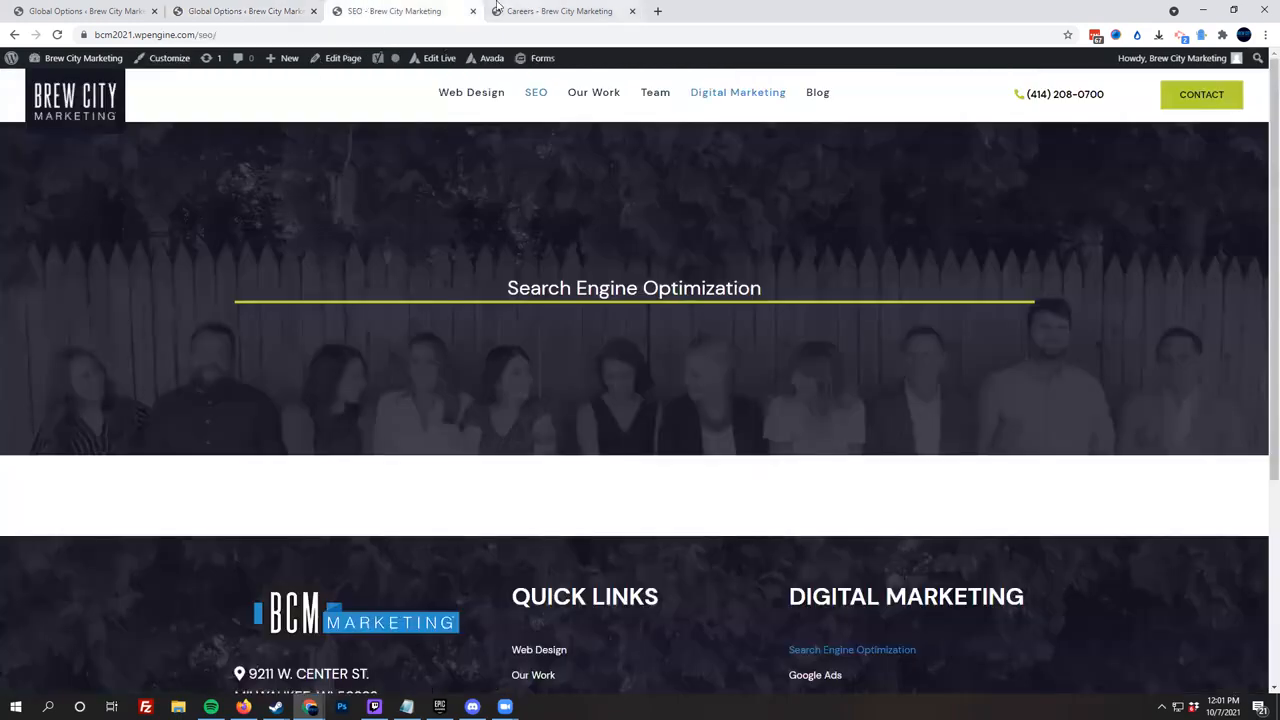
click(330, 57)
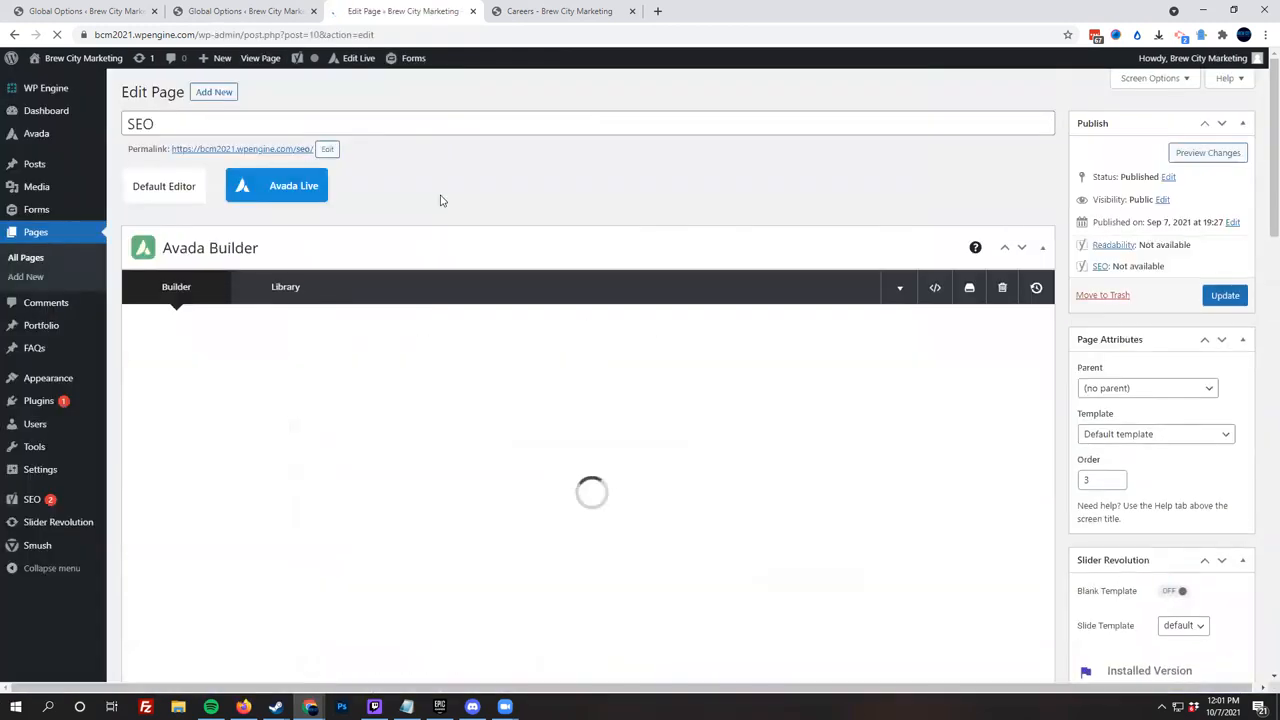
scroll(771, 300, down, 2)
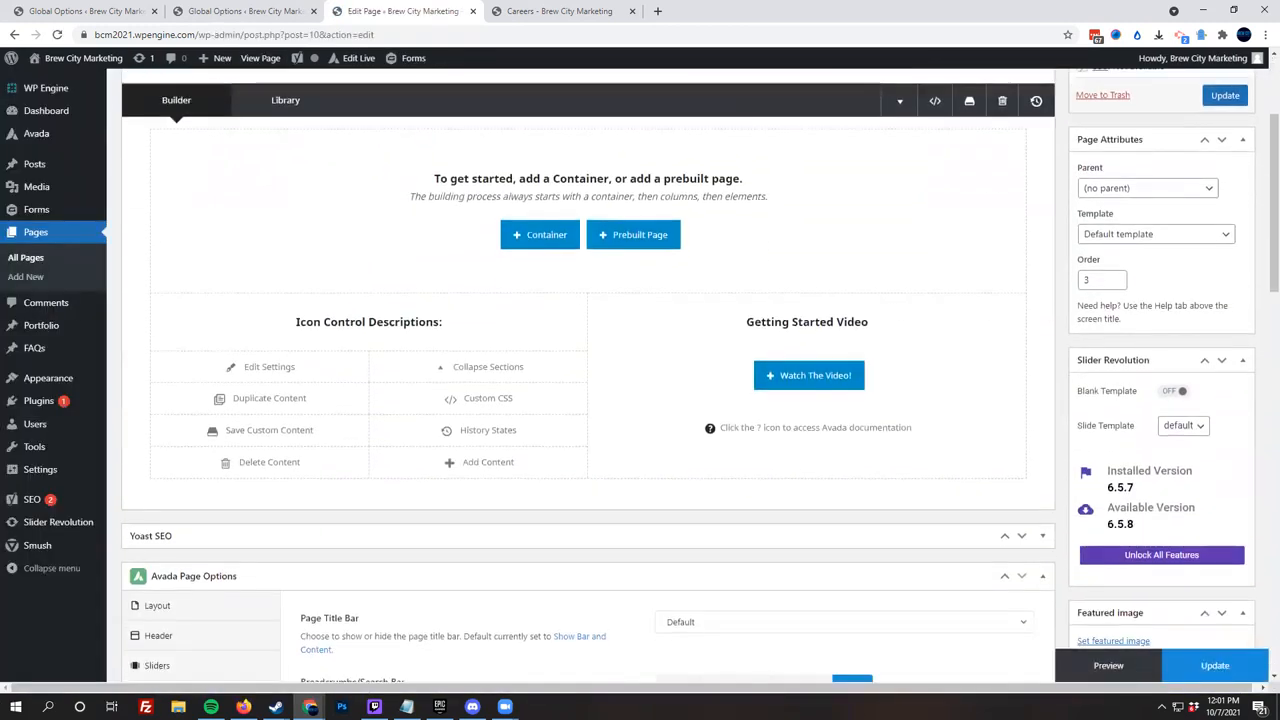